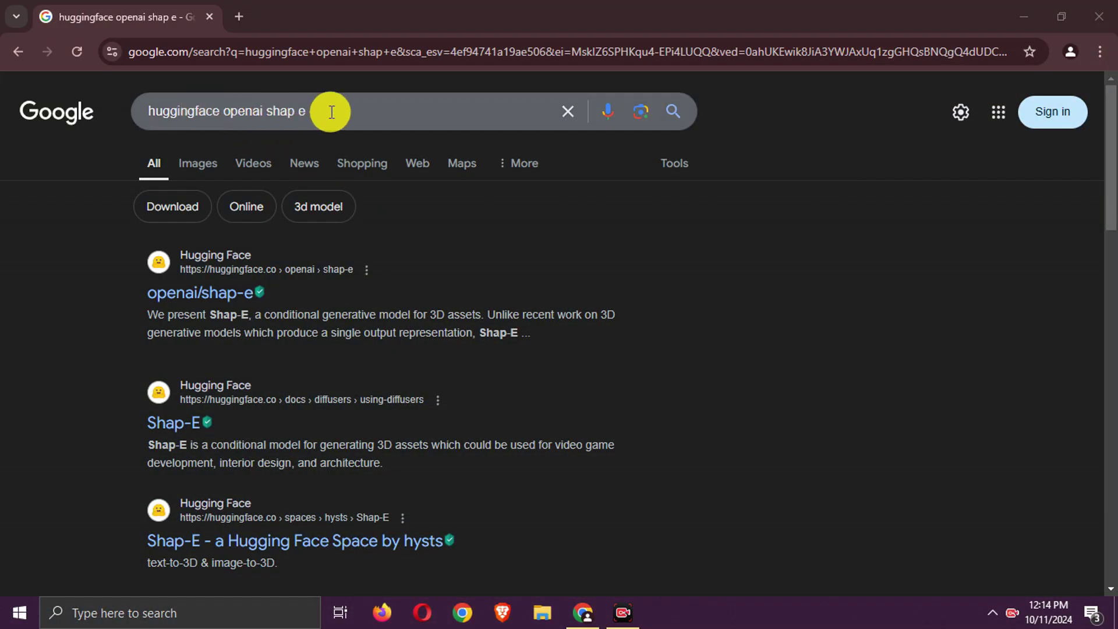
- Reselect the 'huggingface openai shap e' query, then close the Google search suggestions
left_click_drag(332, 110, 155, 112)
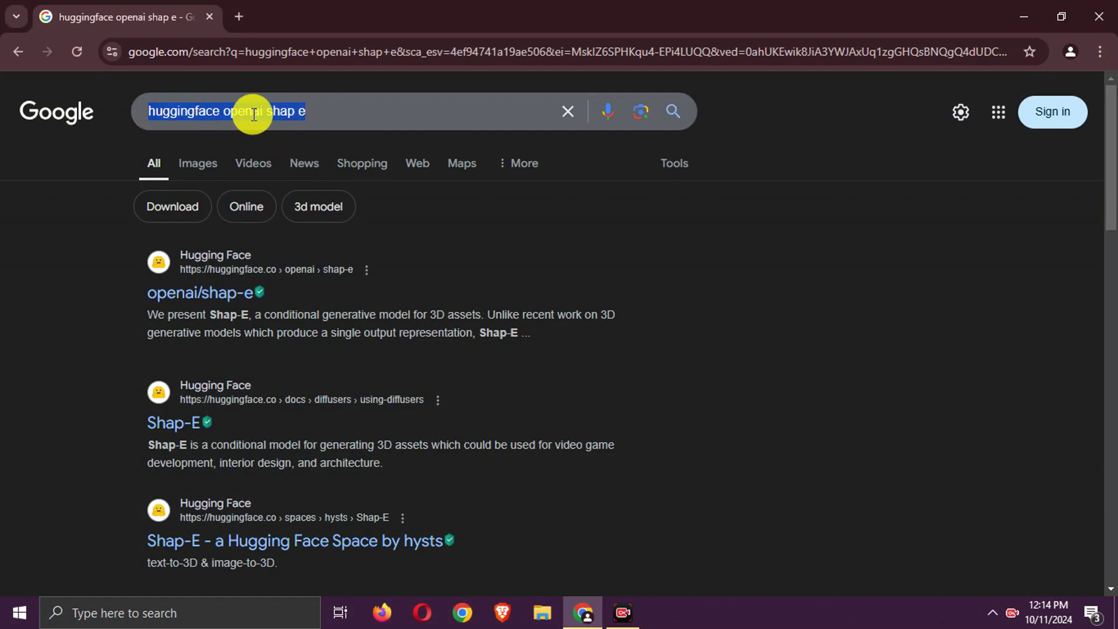
left_click(332, 111)
left_click(19, 300)
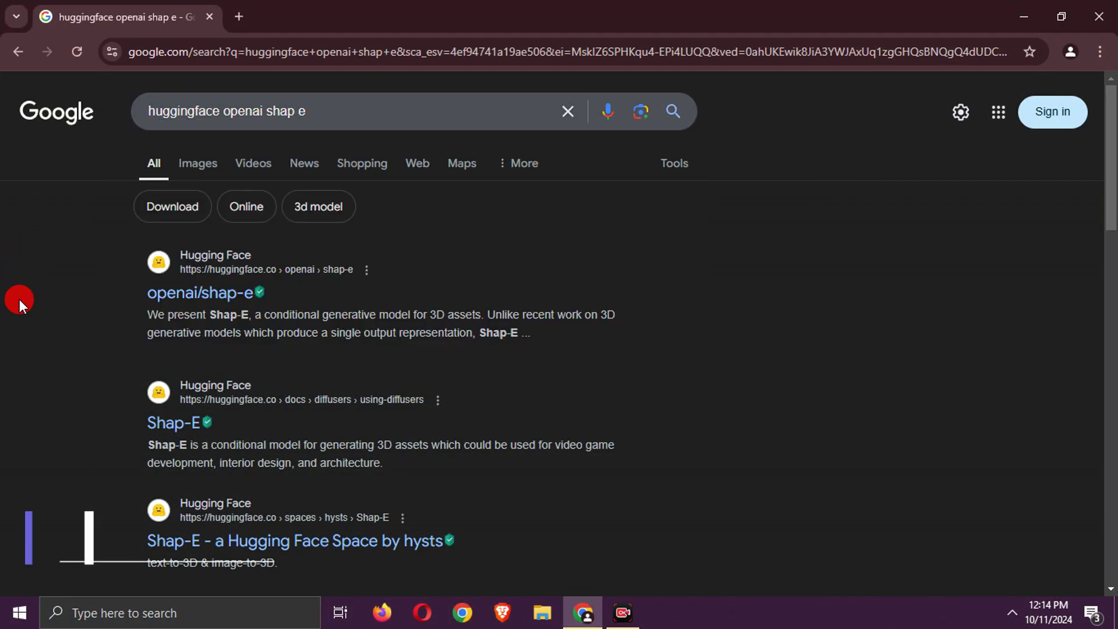
- Open the openai/shap-e model card and briefly highlight its opening description sentence
left_click(176, 302)
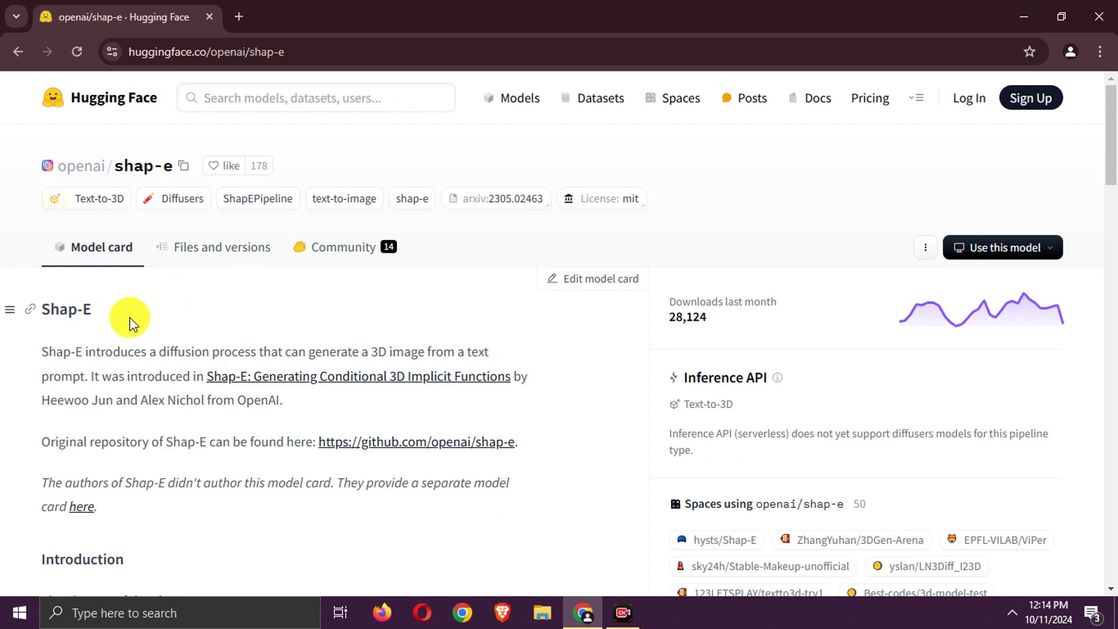
left_click_drag(44, 354, 95, 390)
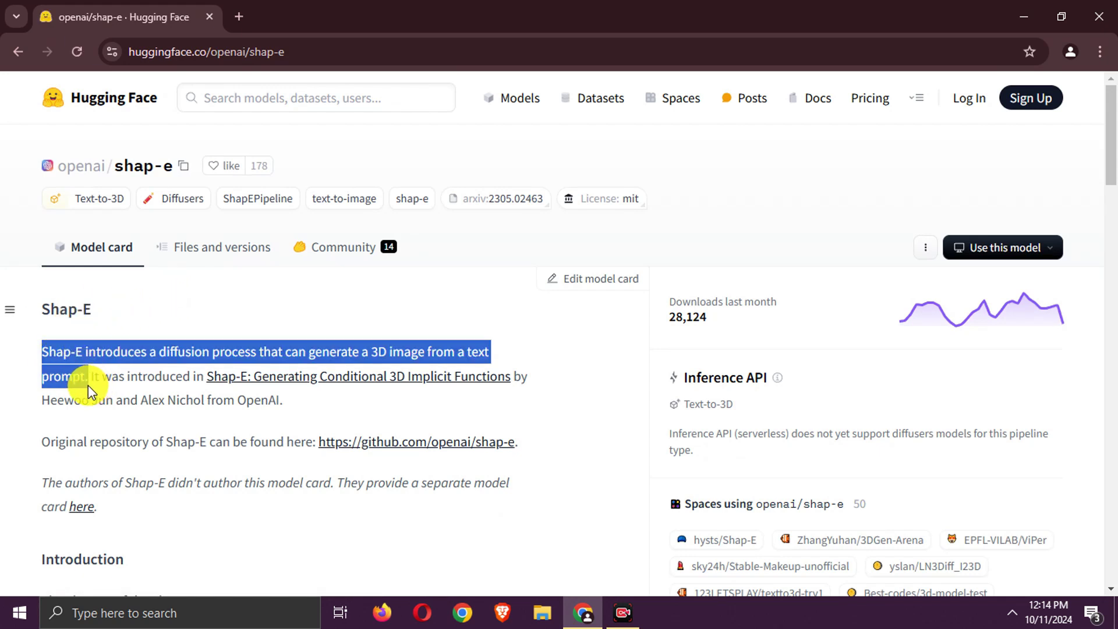
left_click(183, 294)
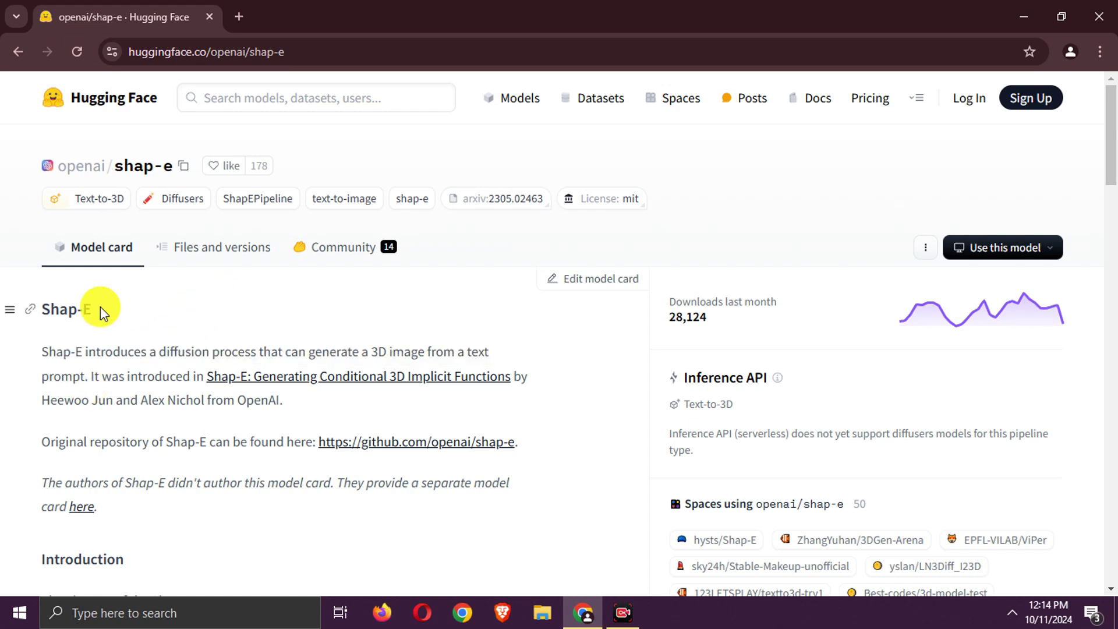
- Open the hysts/Shap-E Space from the 'Spaces using' list in a new tab
scroll(890, 332, "down", 1)
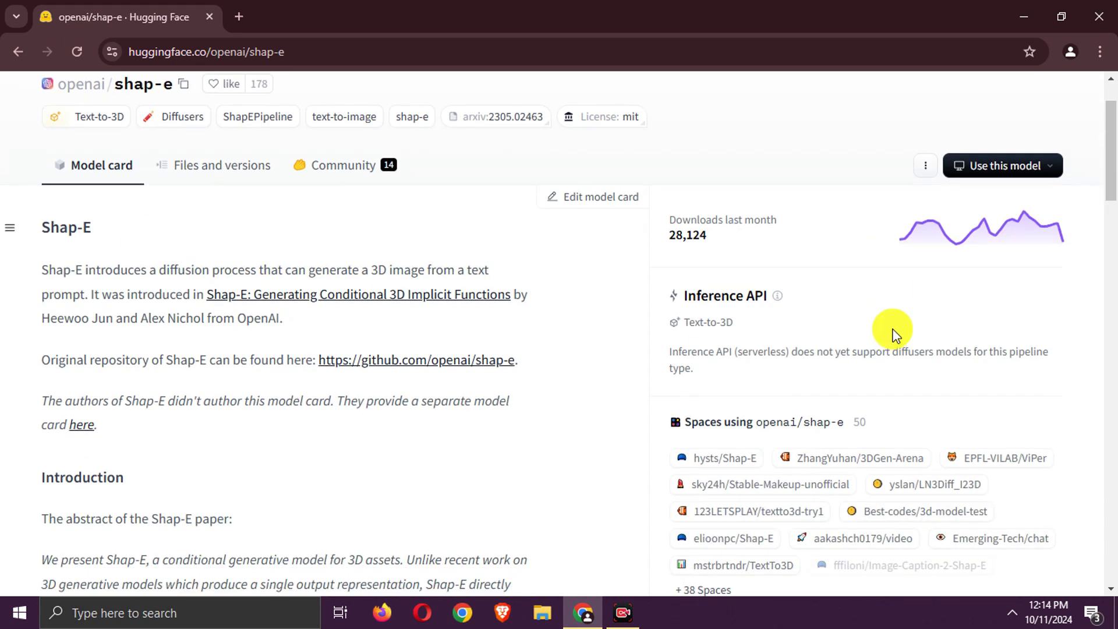
right_click(721, 460)
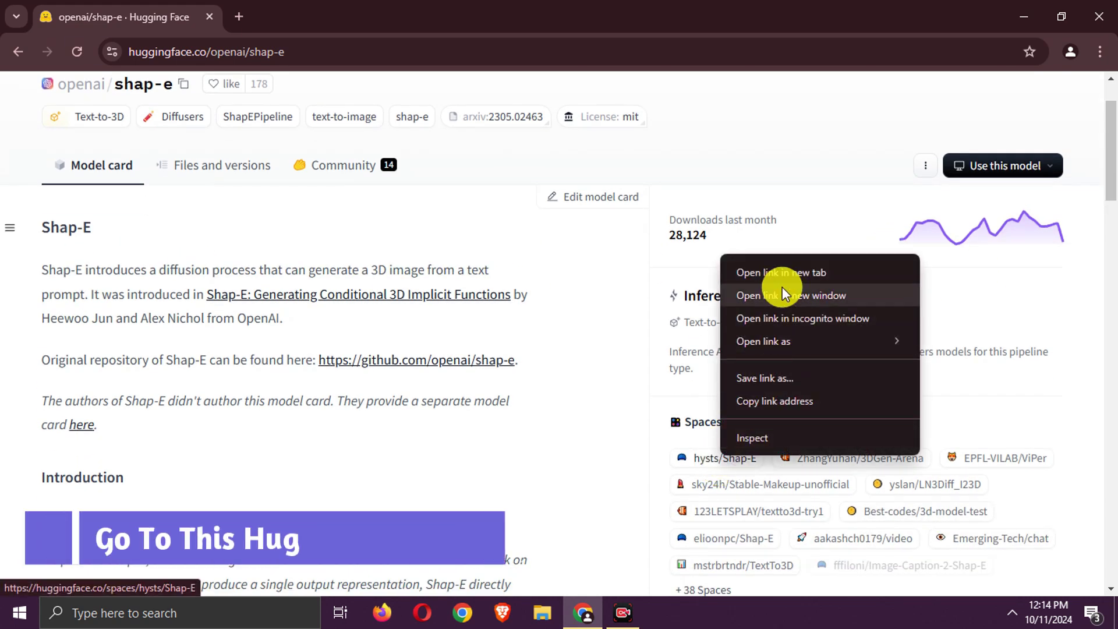
left_click(786, 273)
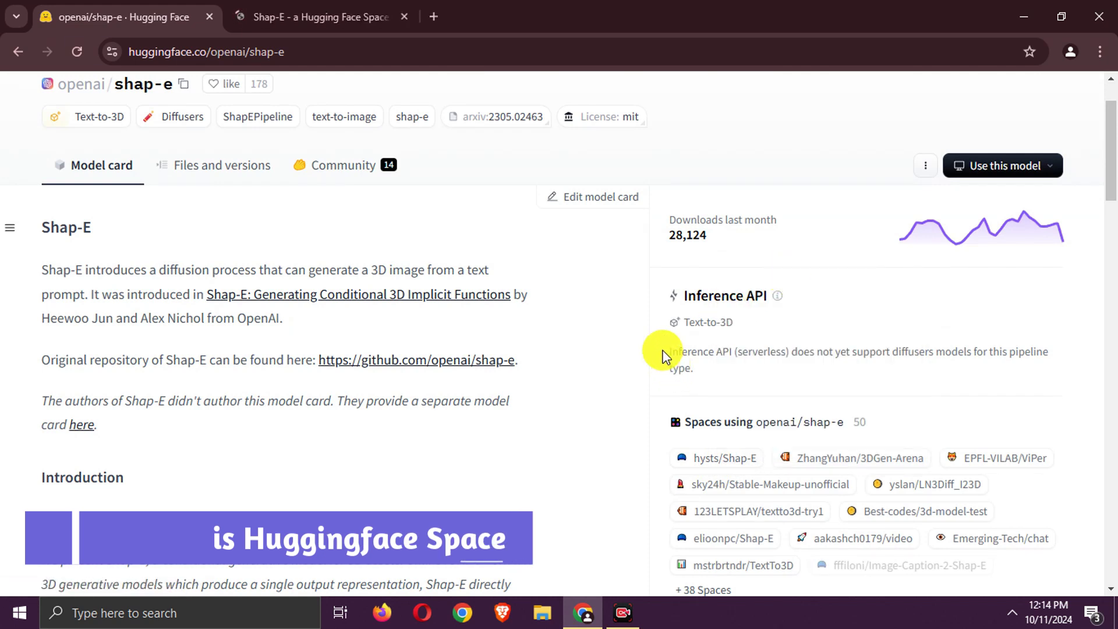
- Switch to the Shap-E tab, toggle Image to 3D and back to Text to 3D, and scroll the page
left_click(355, 17)
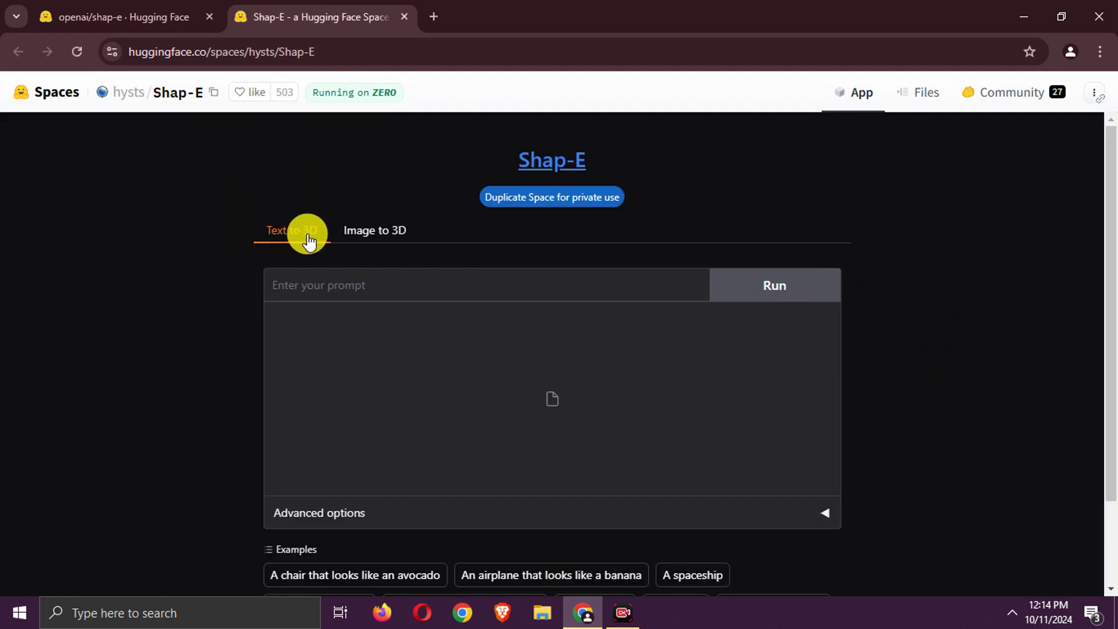
left_click(374, 231)
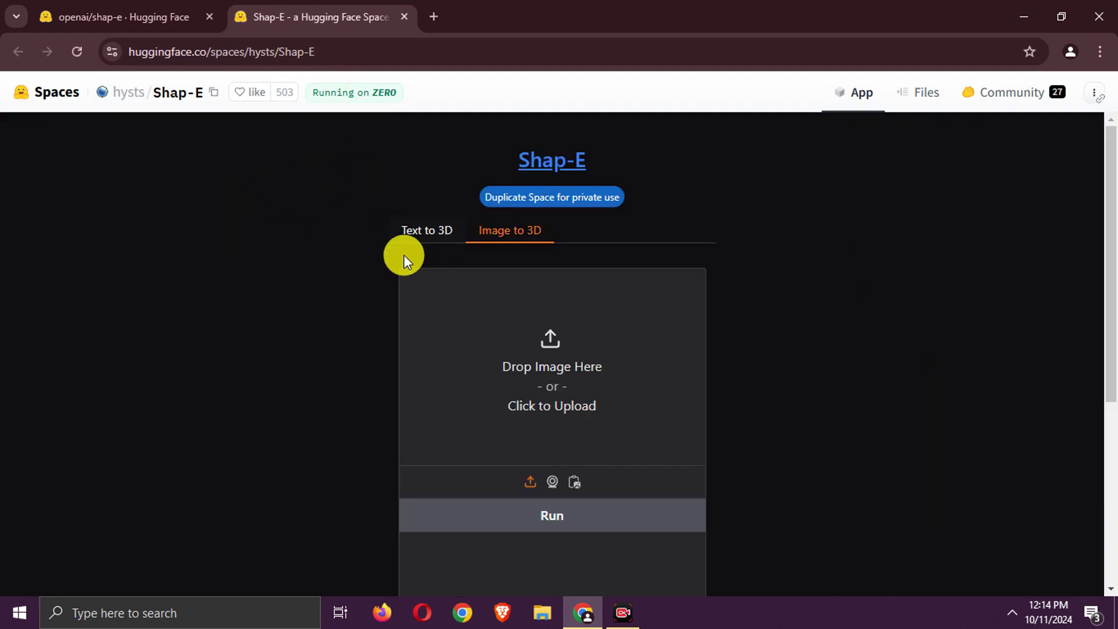
left_click(444, 233)
scroll(363, 278, "down", 2)
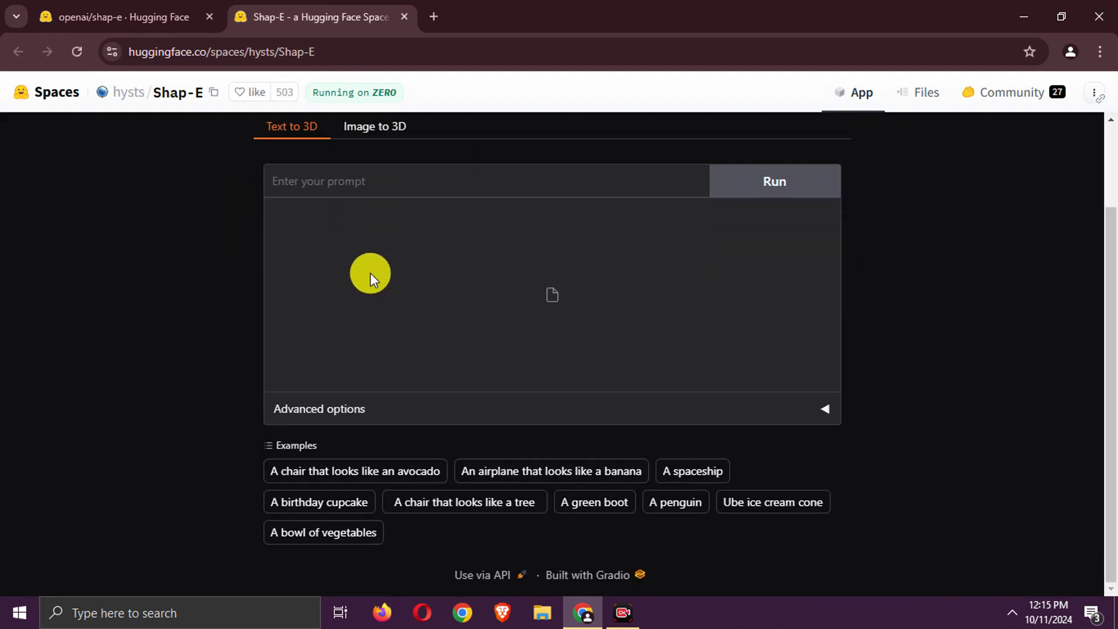
scroll(324, 282, "up", 2)
scroll(323, 281, "down", 2)
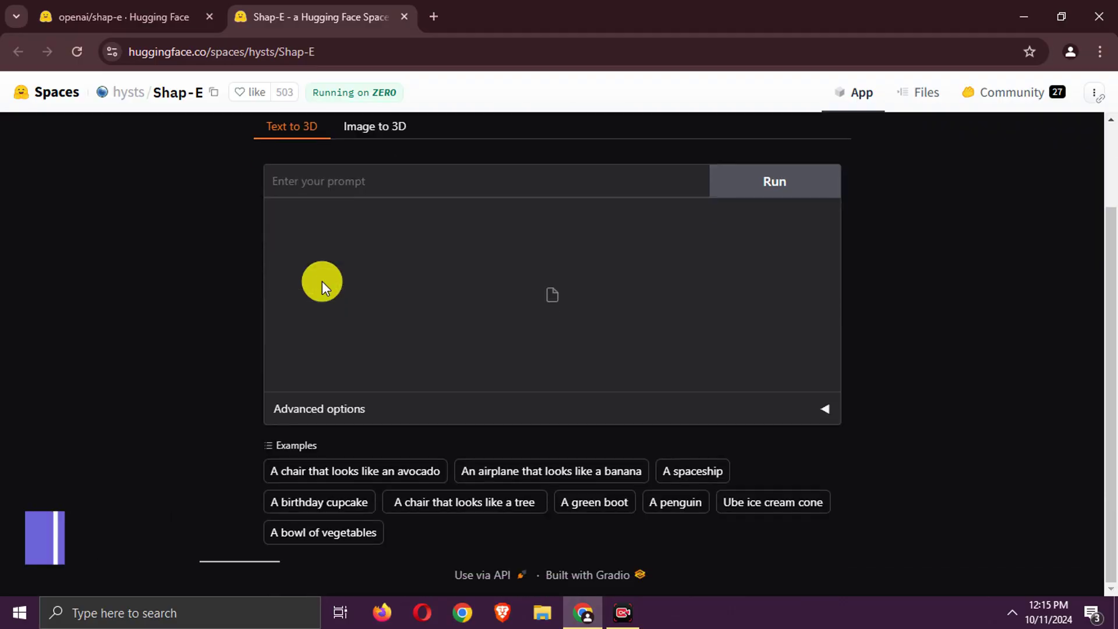
- Enter the prompt 'a chair' in the Text to 3D box
left_click(501, 186)
scroll(501, 187, "up", 2)
type("a chair")
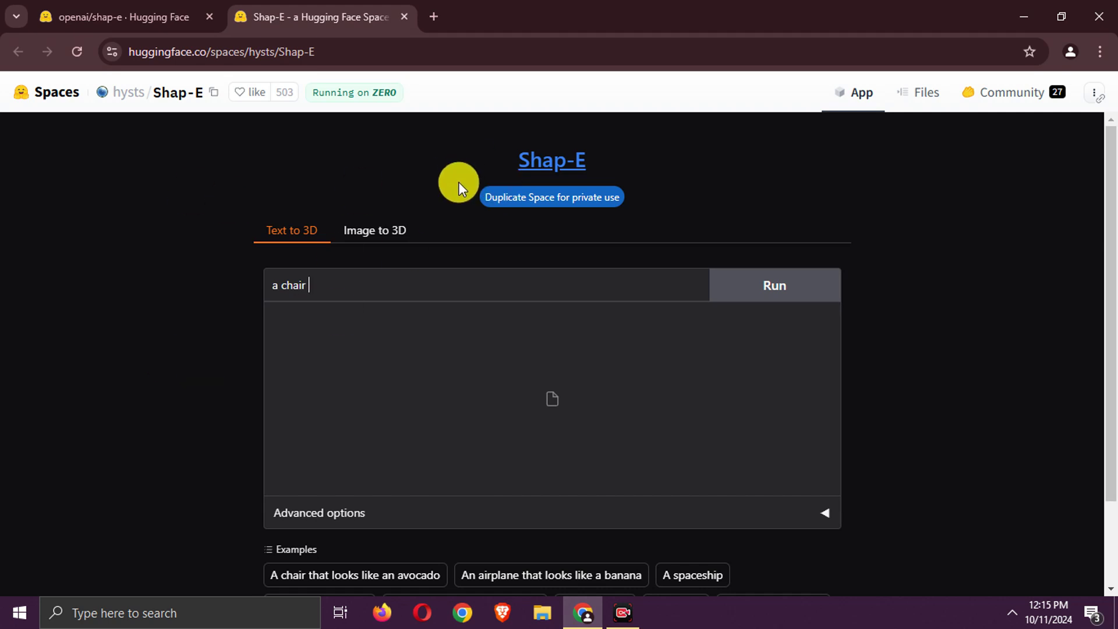
- In Advanced options set guidance scale 20 and inference steps 100, then run generation
left_click(830, 521)
scroll(838, 408, "down", 3)
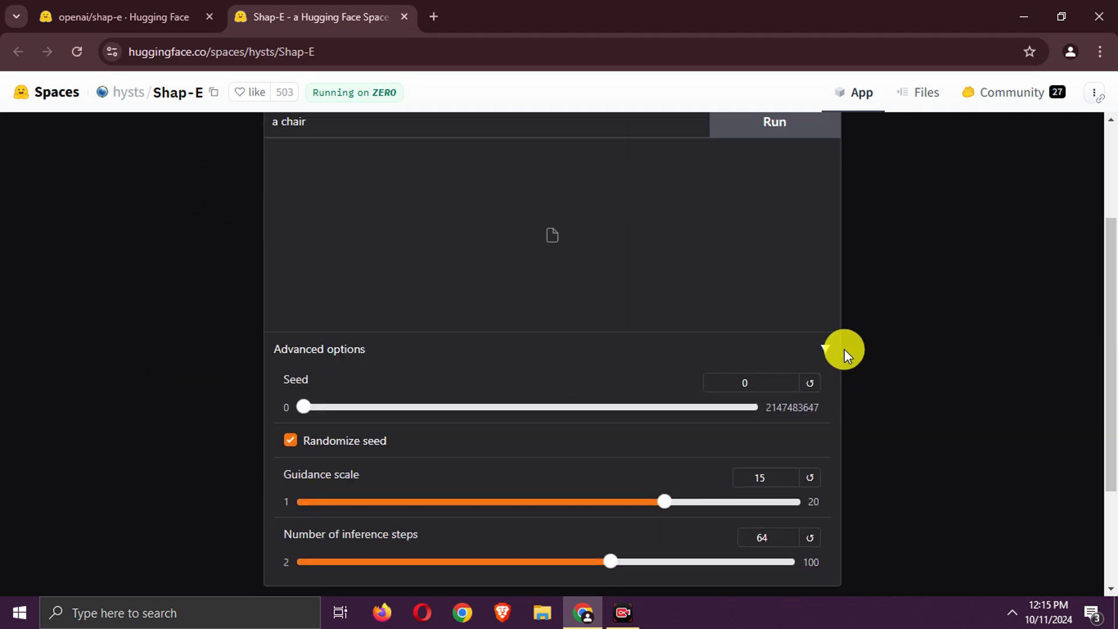
left_click_drag(669, 504, 733, 509)
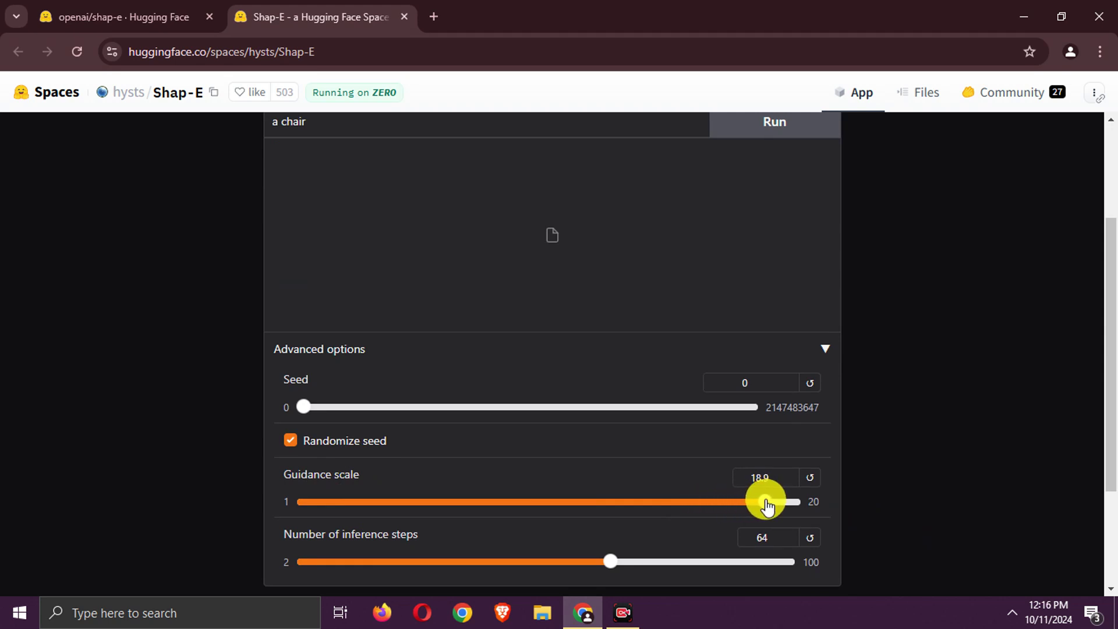
left_click_drag(766, 507, 815, 510)
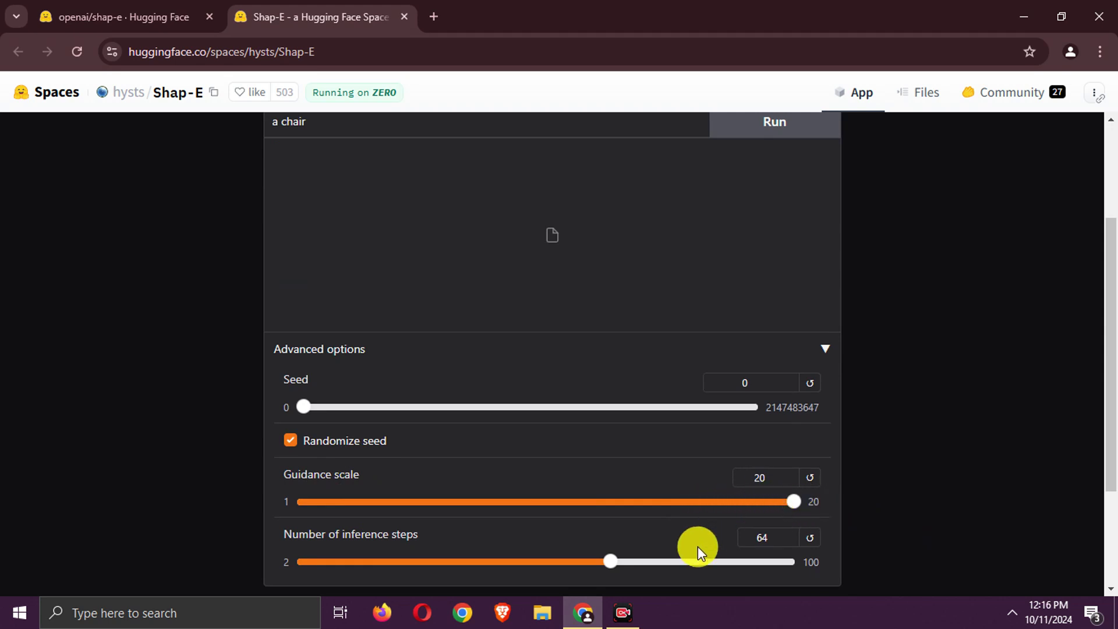
left_click_drag(611, 568, 813, 562)
scroll(1004, 340, "up", 3)
left_click(785, 300)
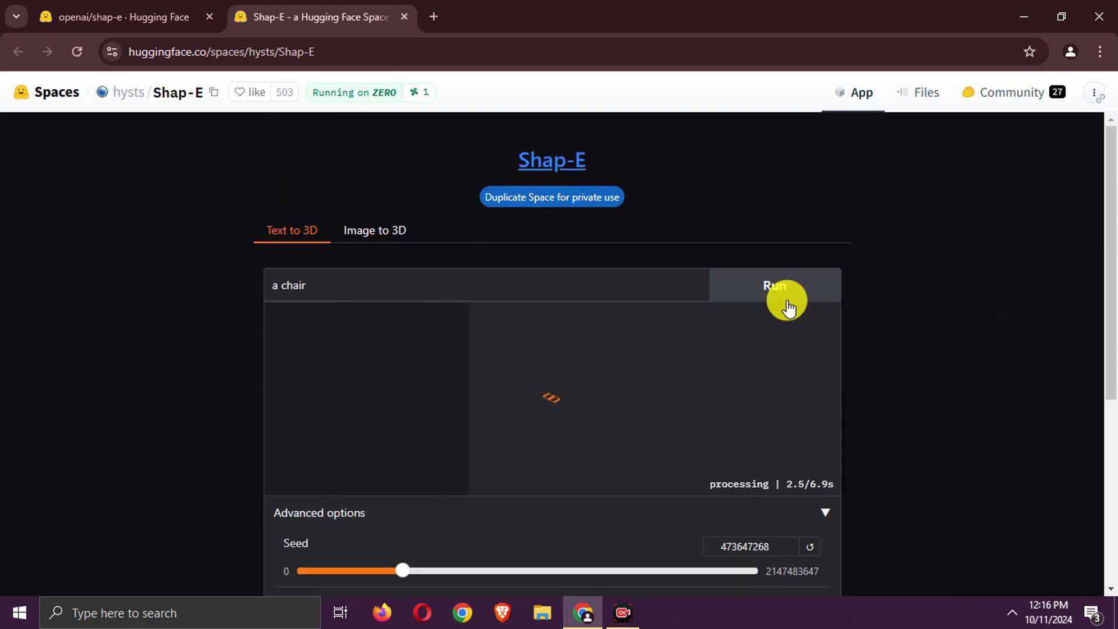
- Rotate the chair through several views, then download it as tmprn6idsx3.glb (909 KB)
scroll(997, 279, "down", 3)
scroll(997, 279, "up", 2)
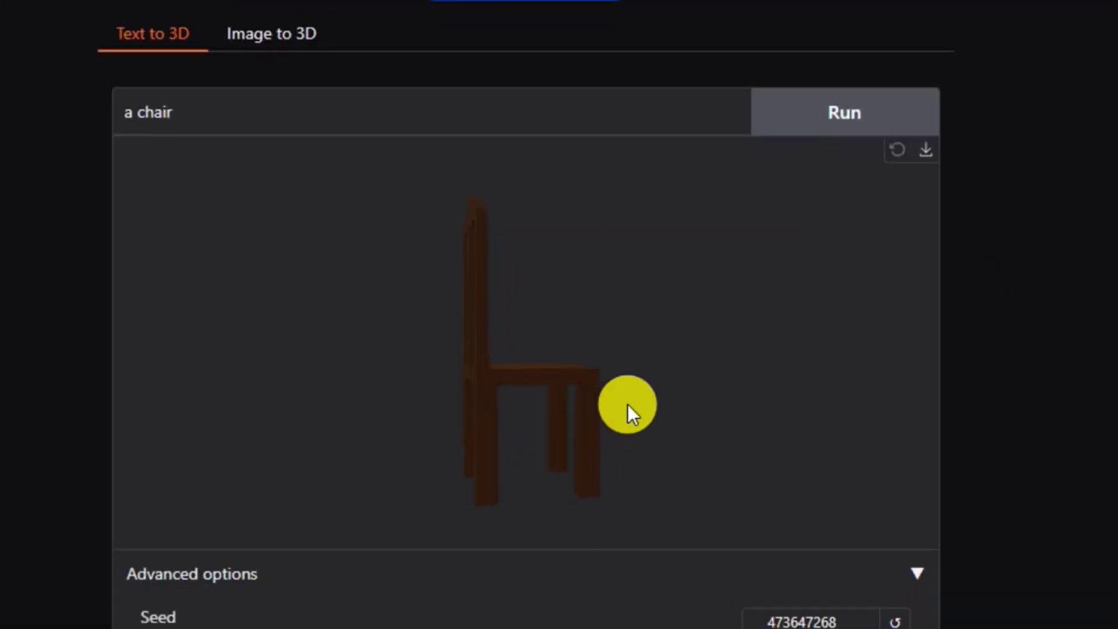
left_click_drag(623, 407, 495, 481)
left_click_drag(526, 343, 649, 210)
left_click_drag(500, 389, 552, 380)
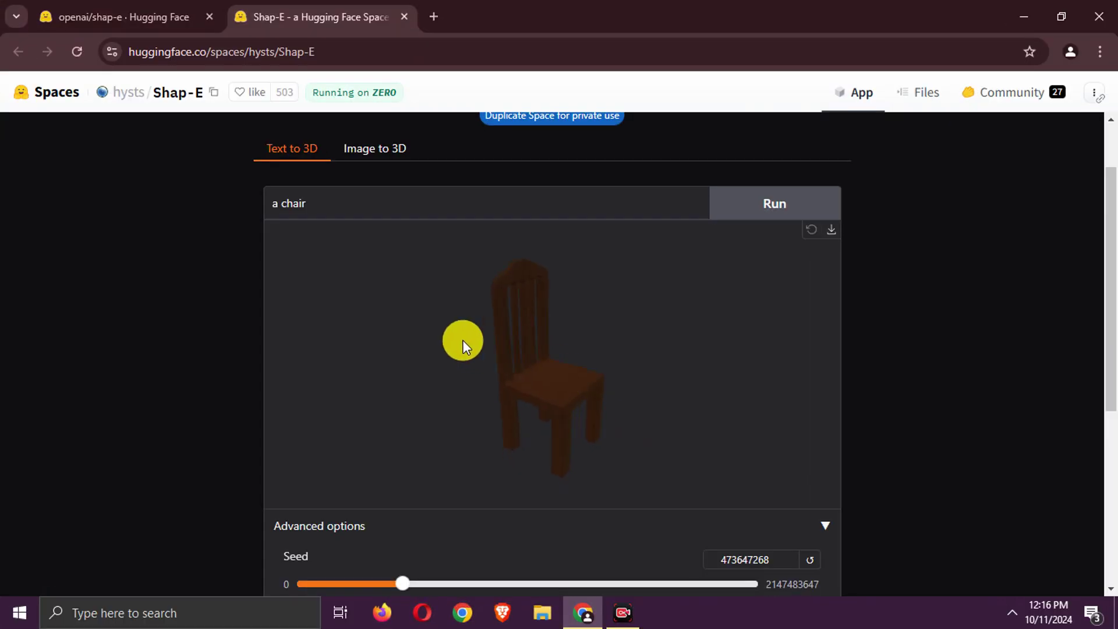
left_click_drag(463, 340, 452, 326)
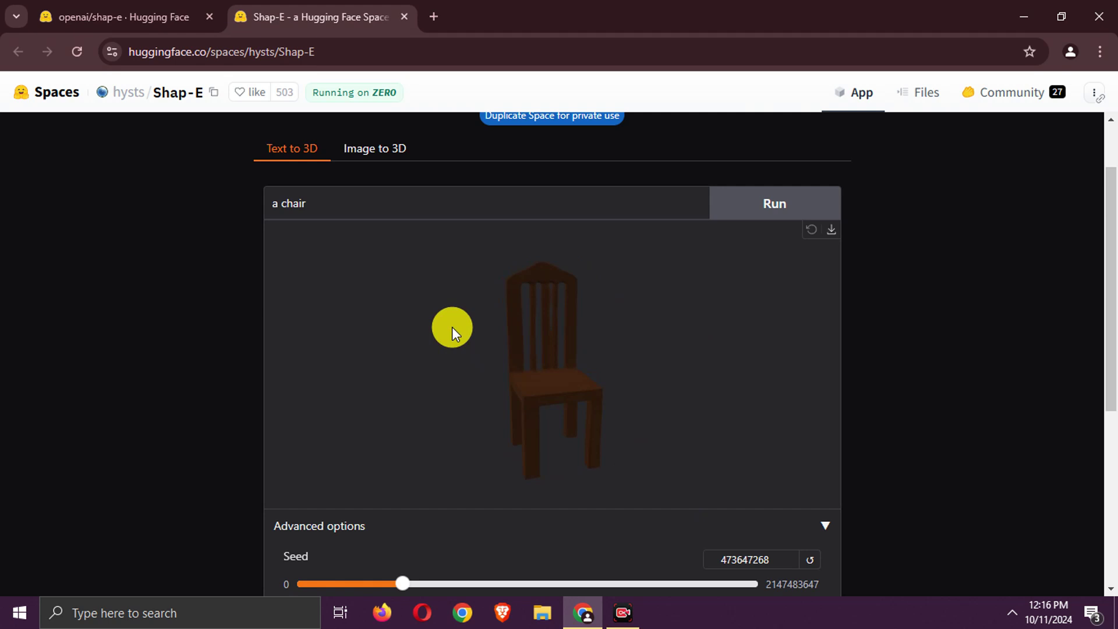
left_click(827, 235)
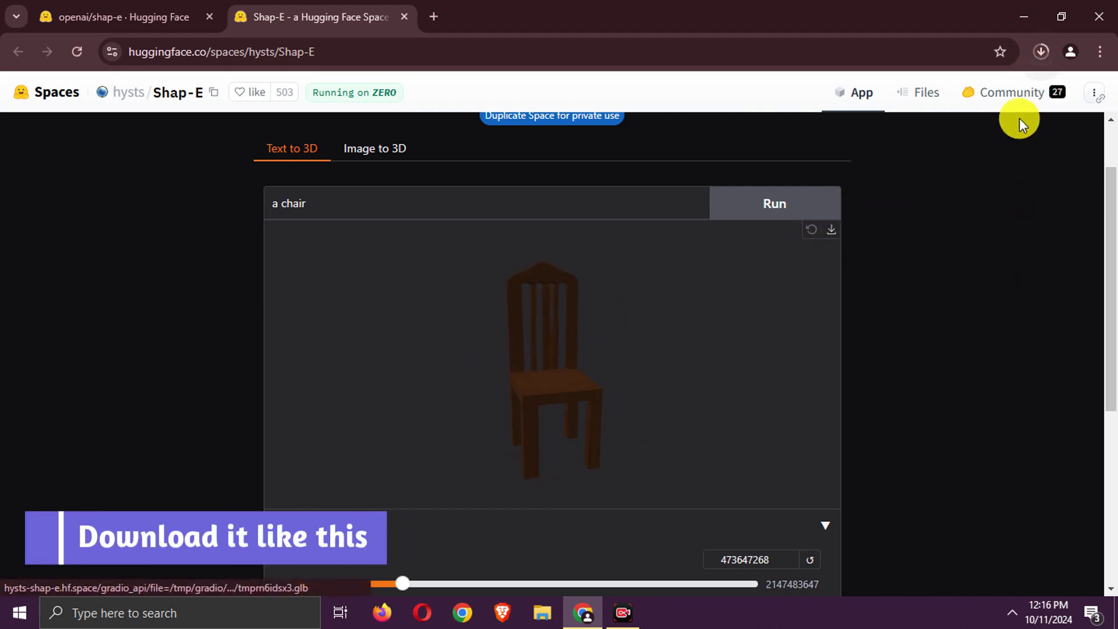
left_click(1040, 50)
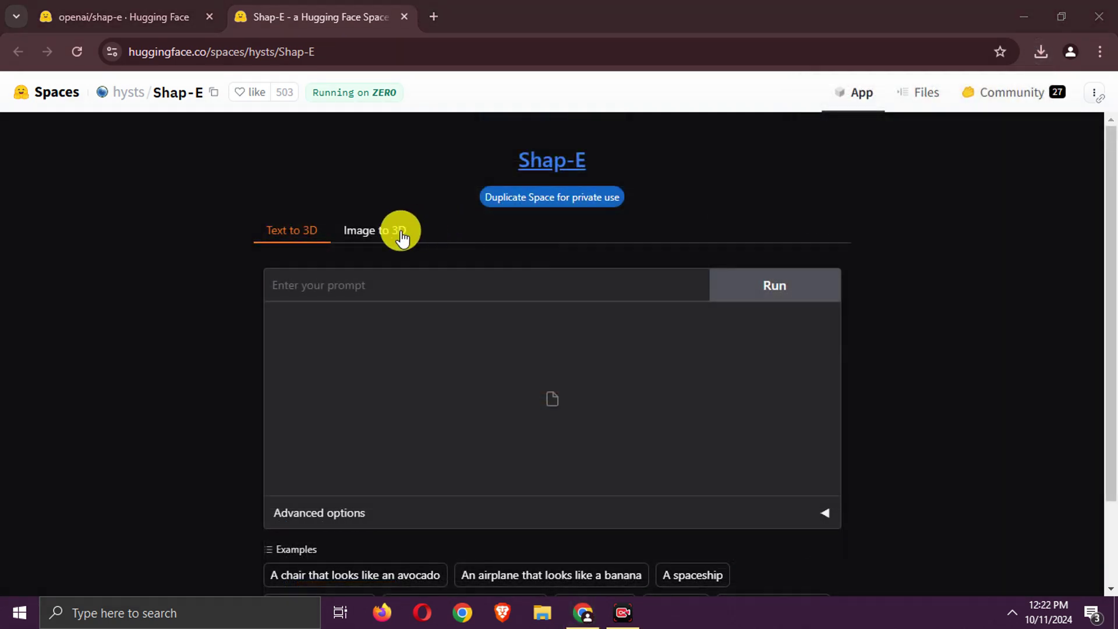
- Switch to Image to 3D, load the example corgi image, and open then close Advanced options
left_click(373, 230)
scroll(494, 274, "down", 5)
left_click(450, 517)
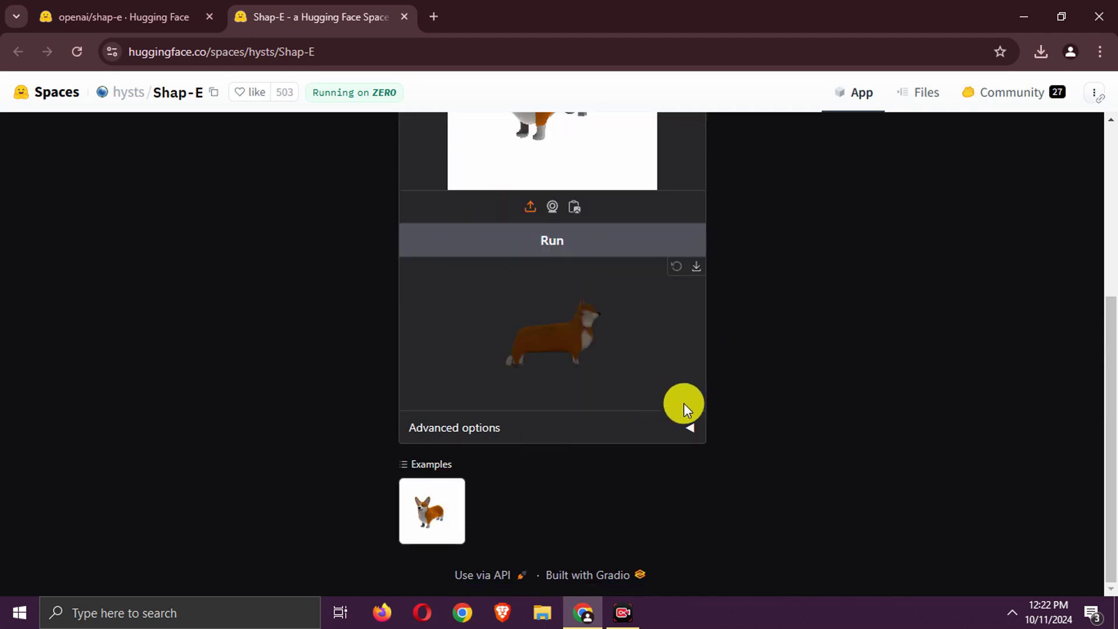
left_click(691, 432)
scroll(706, 419, "down", 4)
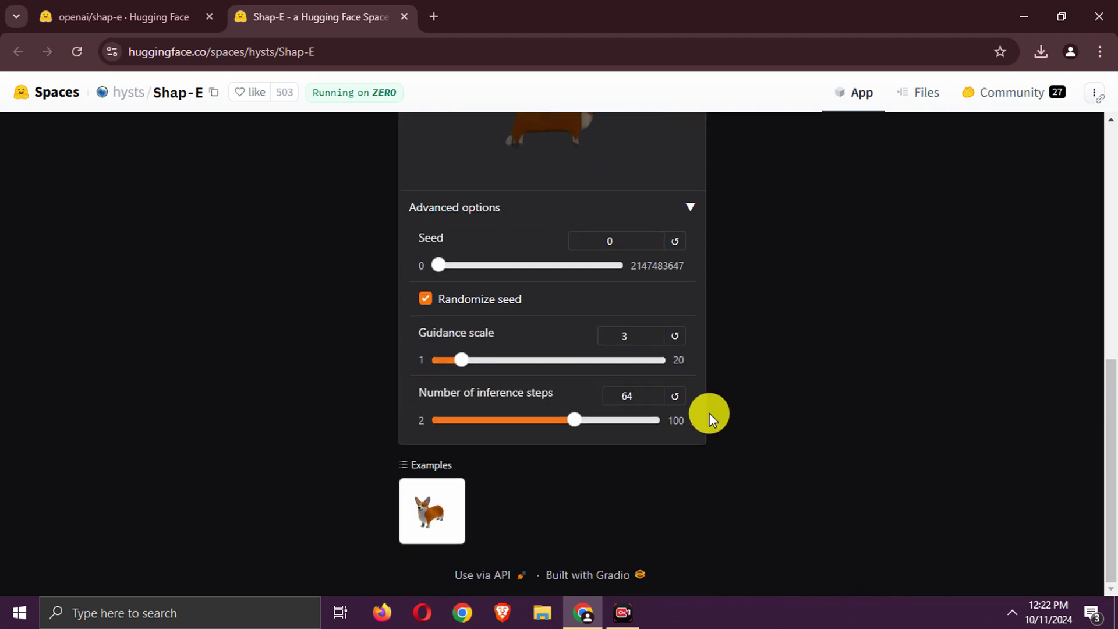
scroll(698, 402, "up", 3)
left_click(688, 370)
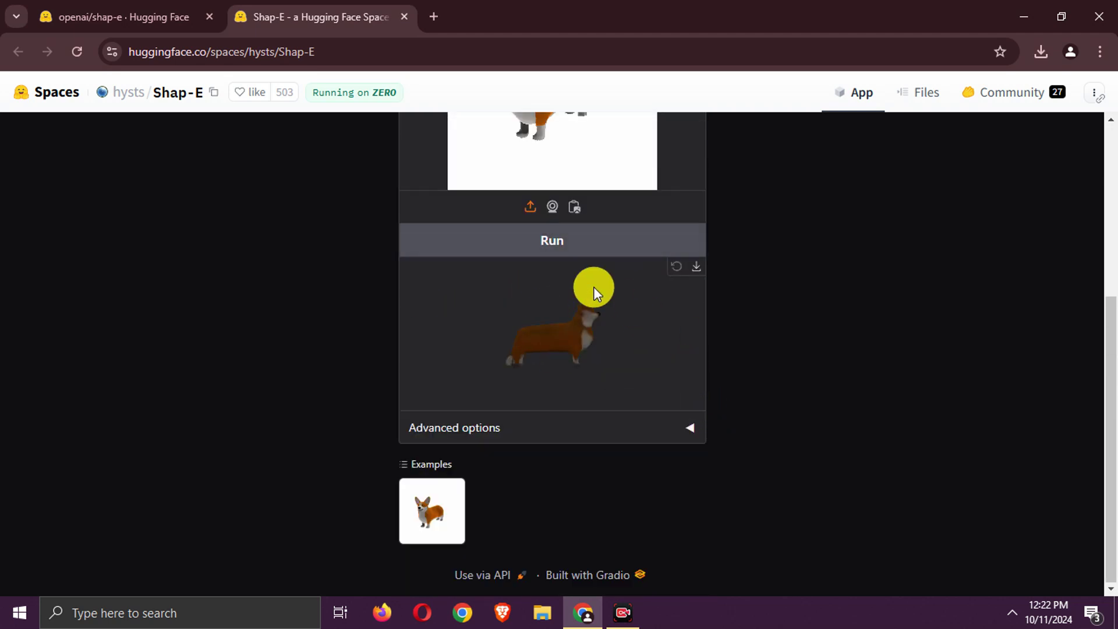
- Rotate the 3D corgi to view its back, side and front
left_click_drag(610, 286, 779, 222)
left_click_drag(541, 326, 656, 366)
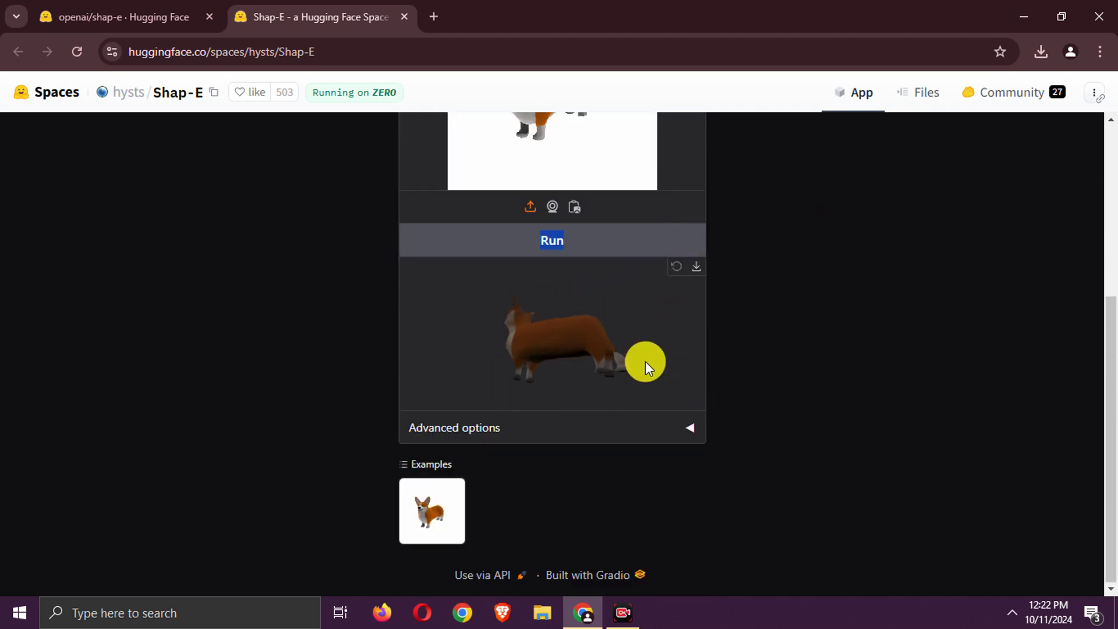
left_click_drag(519, 329, 592, 340)
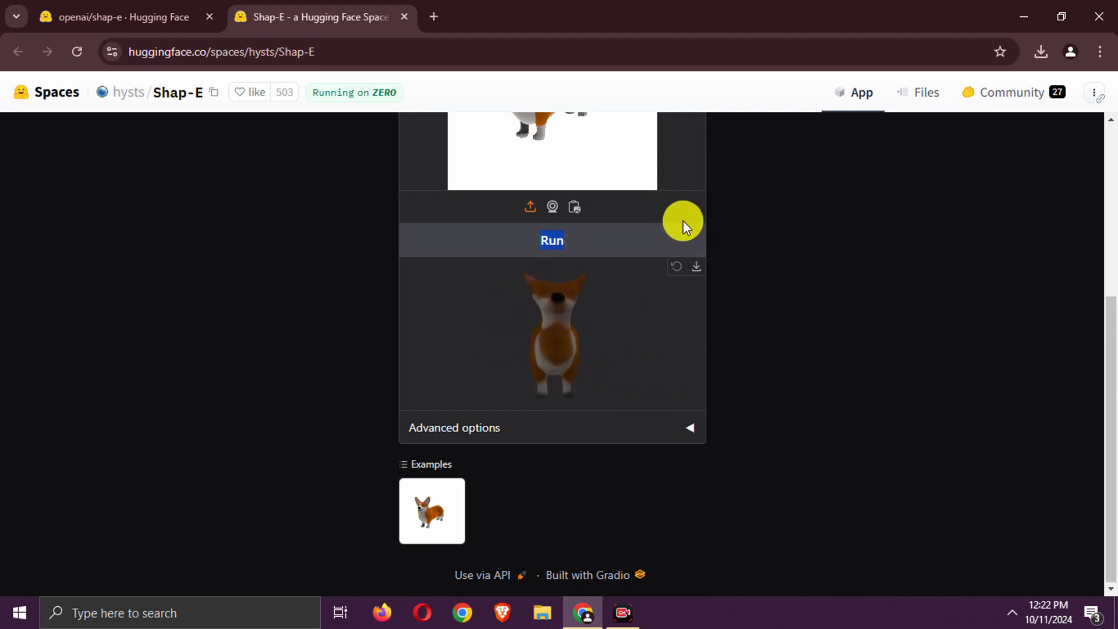
scroll(713, 175, "up", 3)
- Generate the corgi model, inspect it from several angles, then open the stabilityai/TripoSR search result
left_click(594, 409)
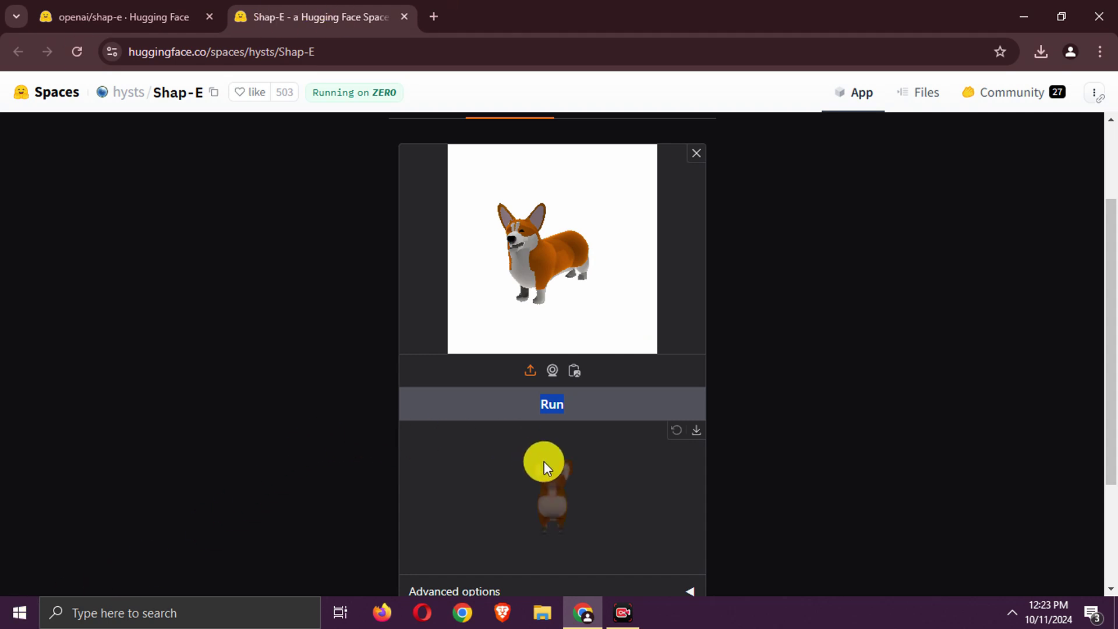
left_click_drag(631, 474, 576, 526)
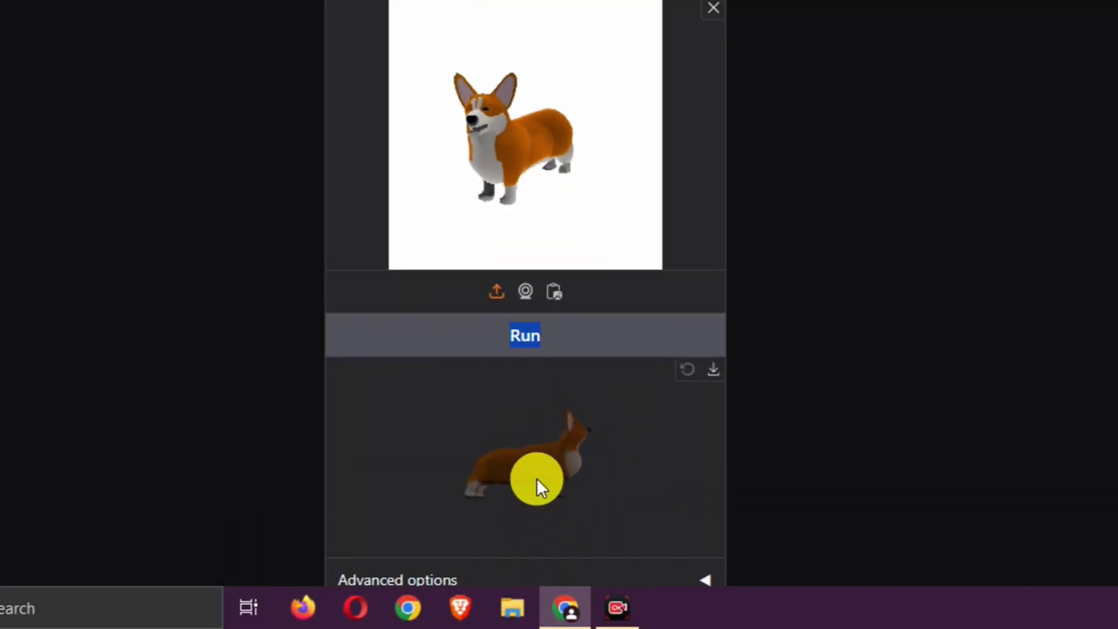
left_click_drag(537, 482, 512, 449)
left_click_drag(522, 491, 568, 397)
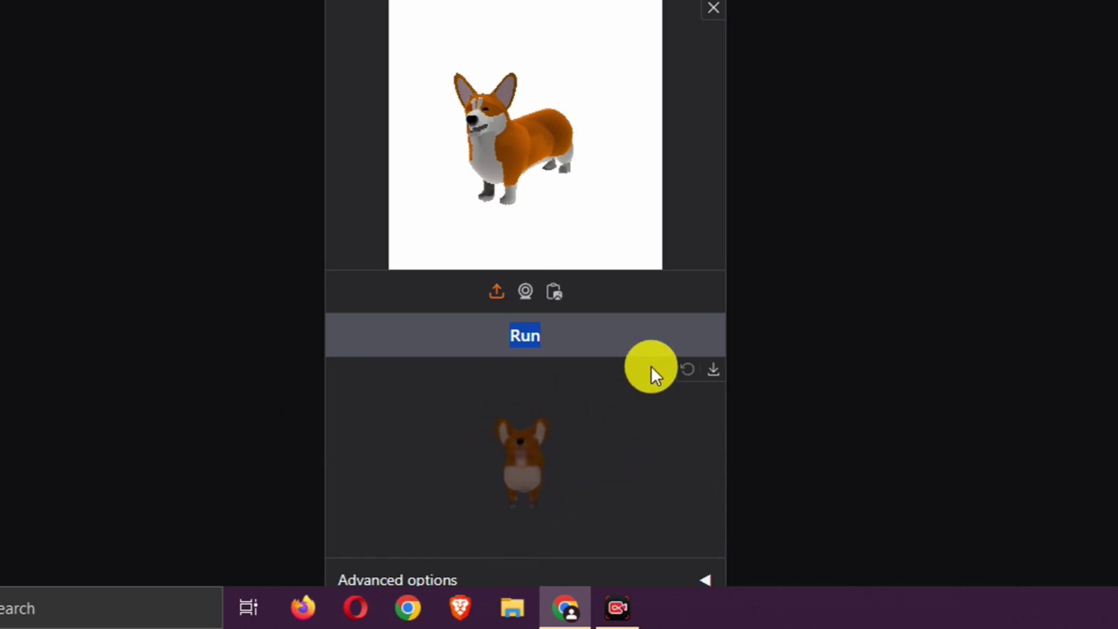
scroll(513, 442, "up", 6)
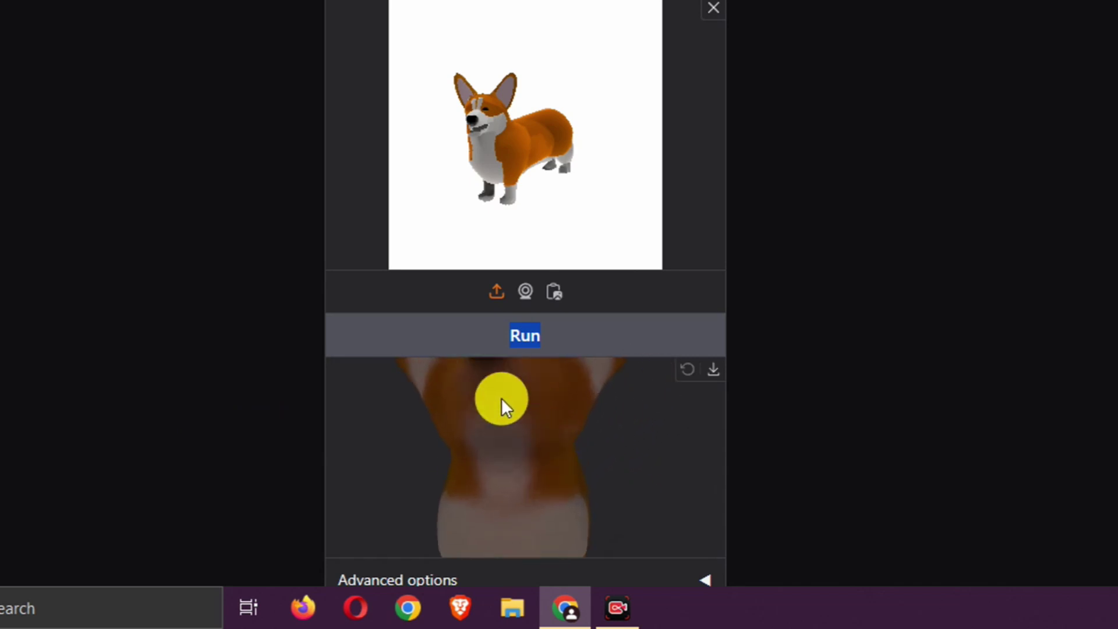
left_click_drag(545, 418, 637, 379)
left_click_drag(722, 408, 666, 429)
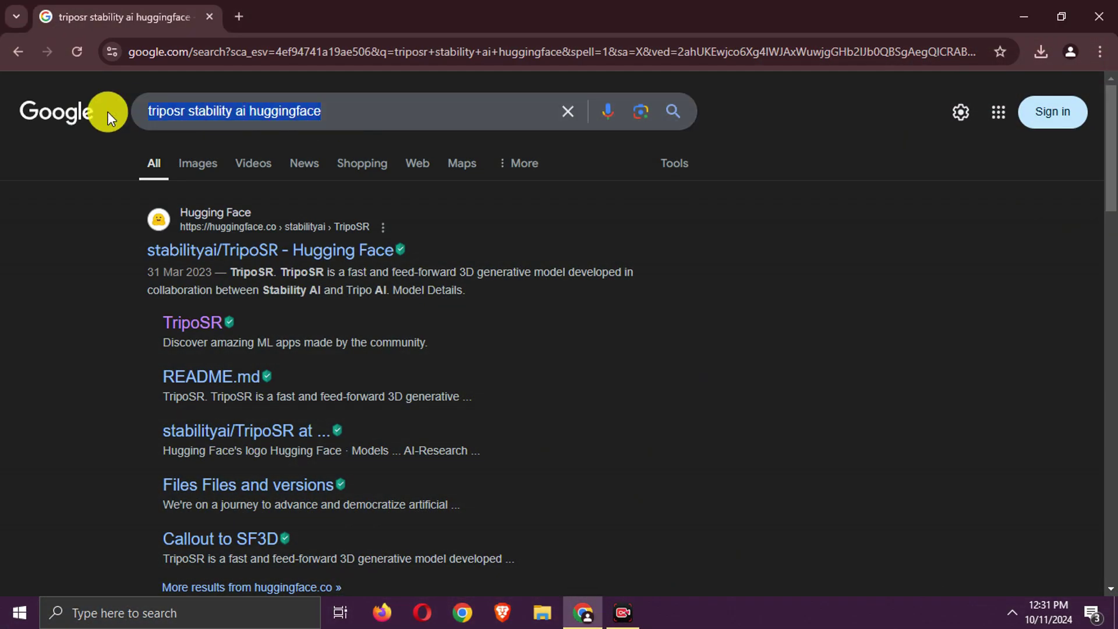
left_click(74, 236)
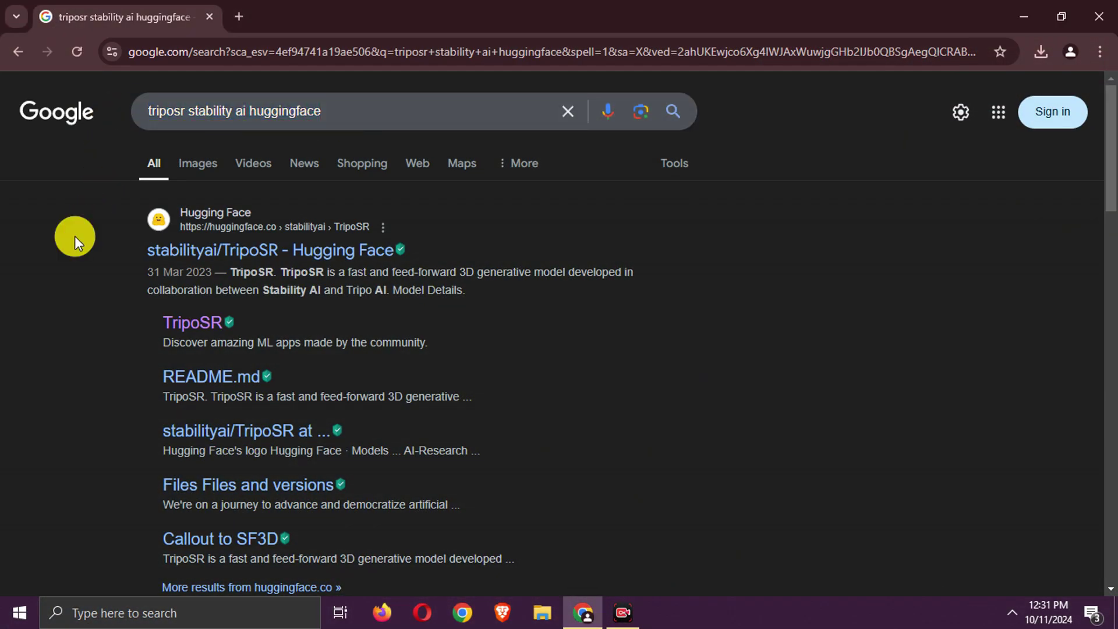
left_click(211, 256)
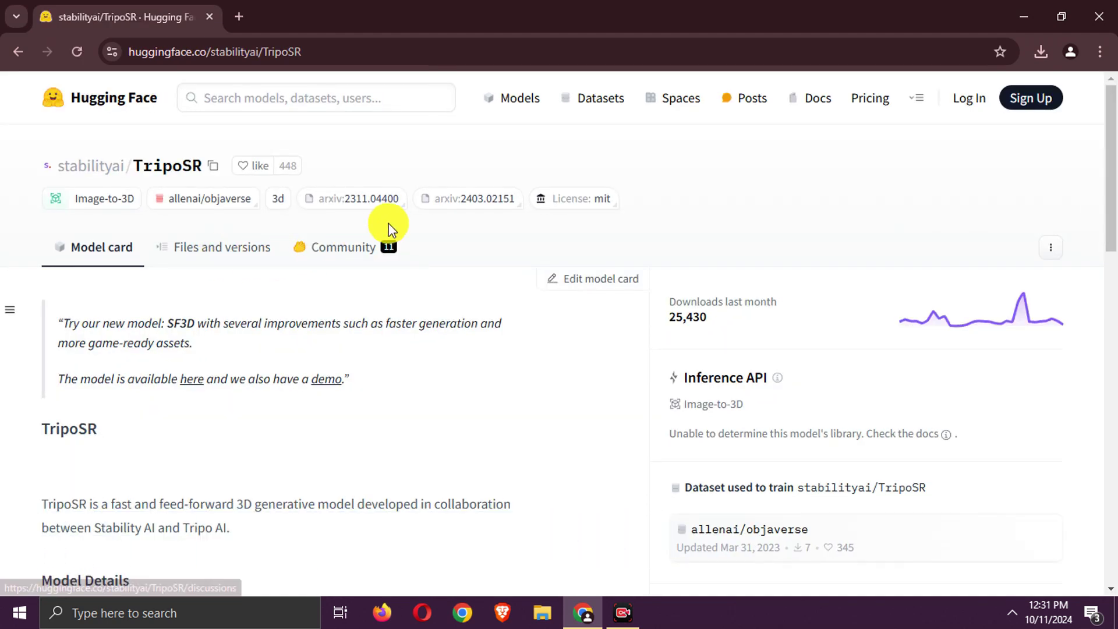
- Scroll to 'Spaces using stabilityai/TripoSR' and open the stabilityai/TripoSR Space
scroll(389, 228, "down", 4)
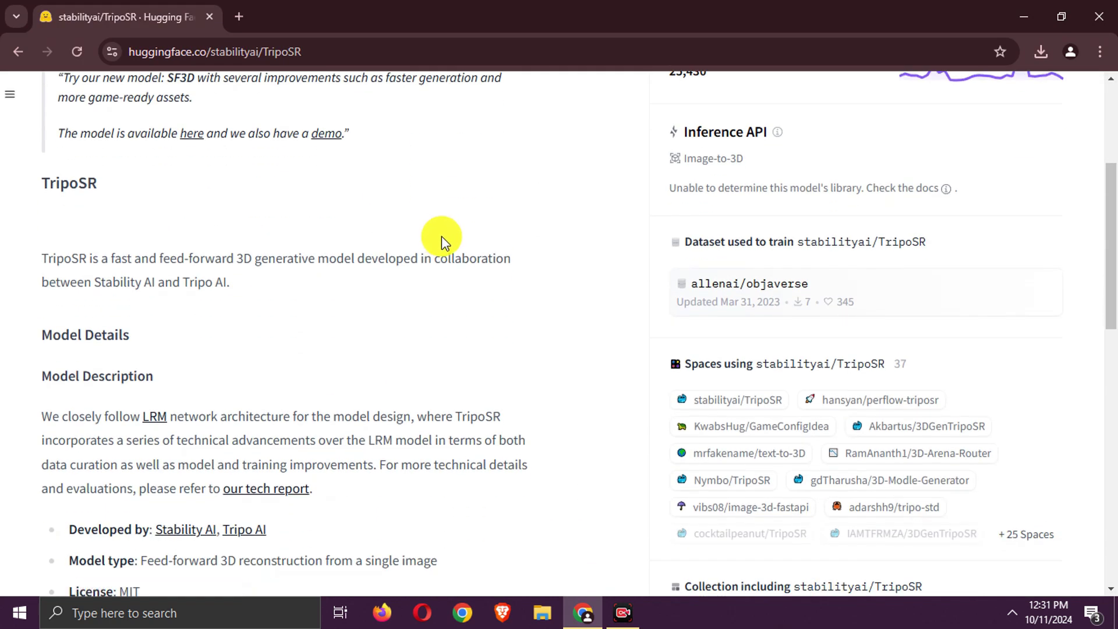
scroll(447, 239, "down", 1)
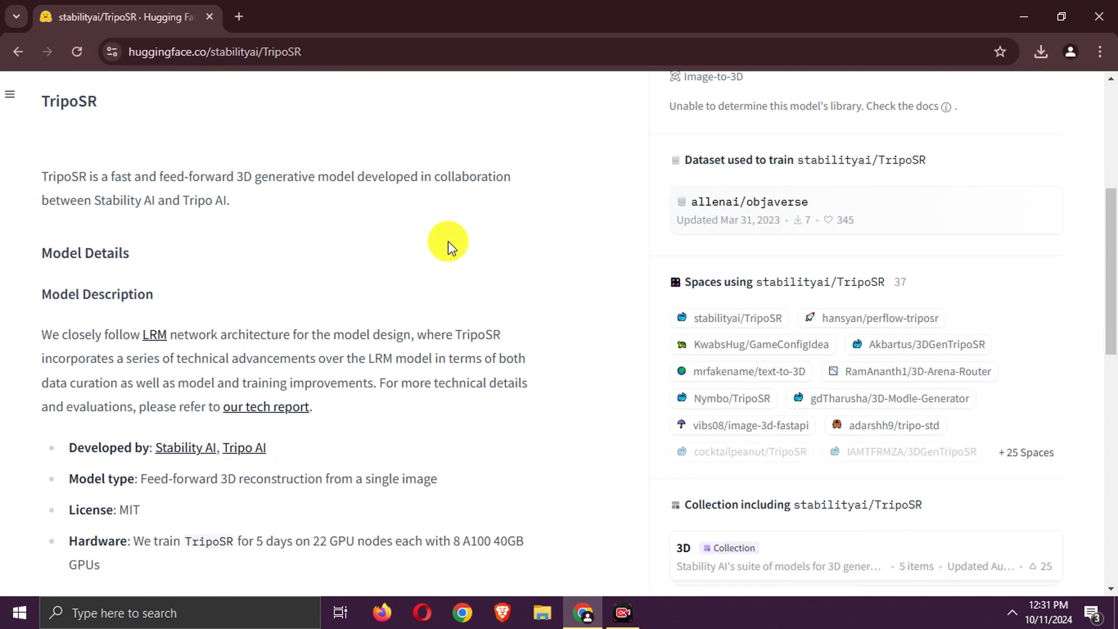
scroll(448, 243, "up", 5)
scroll(448, 243, "down", 4)
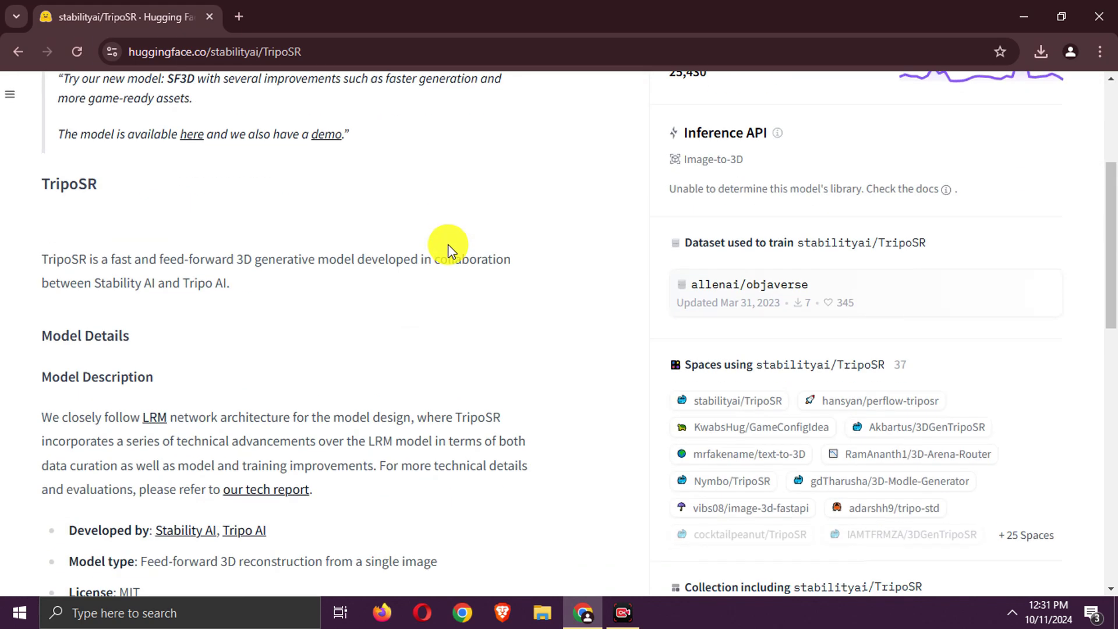
left_click(746, 411)
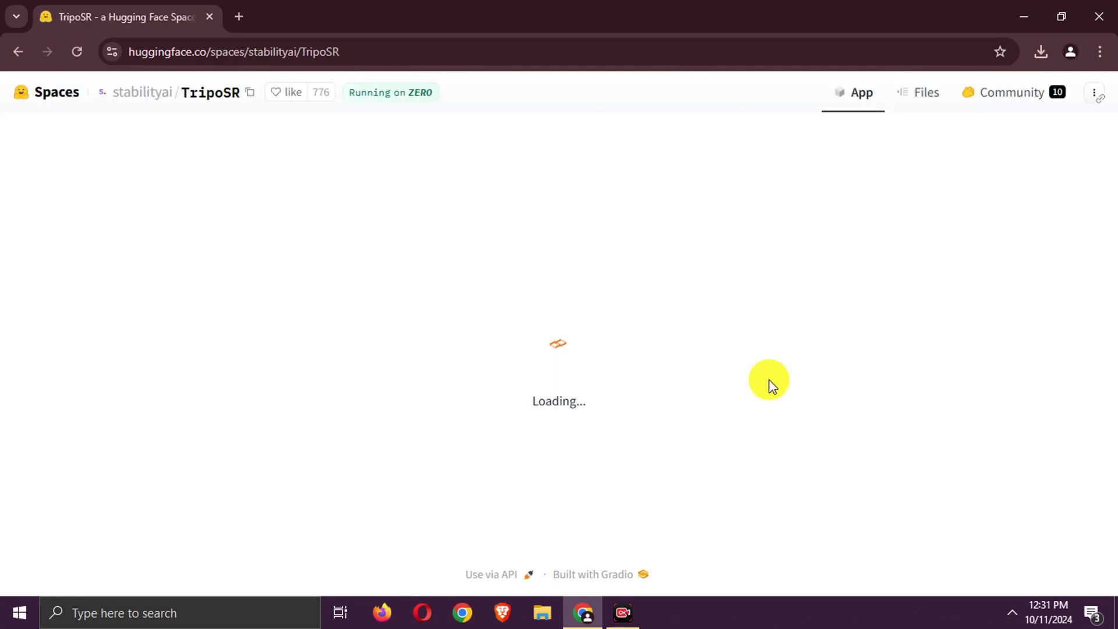
- Scroll through the TripoSR Space's tips, input panels, sliders and Examples row
scroll(644, 298, "down", 7)
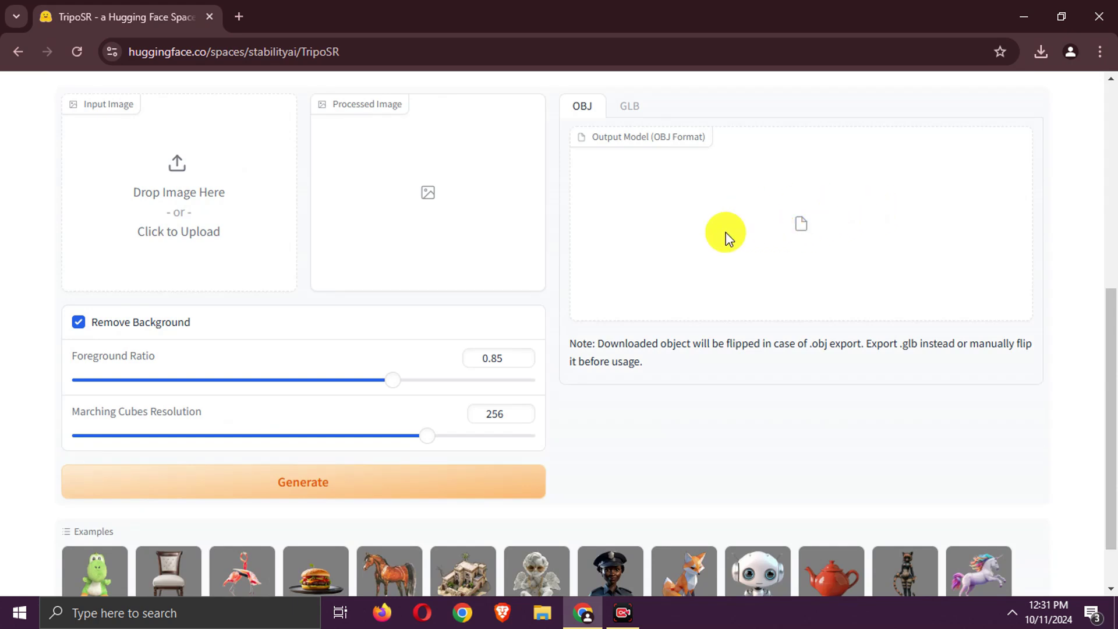
scroll(726, 232, "down", 1)
scroll(337, 226, "up", 7)
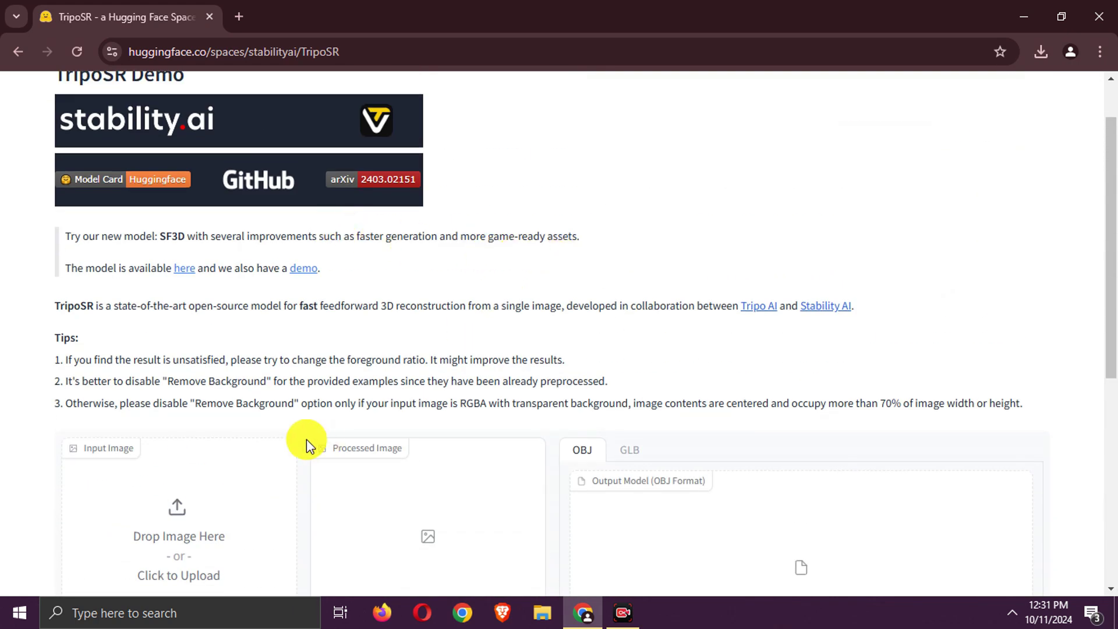
scroll(248, 422, "down", 4)
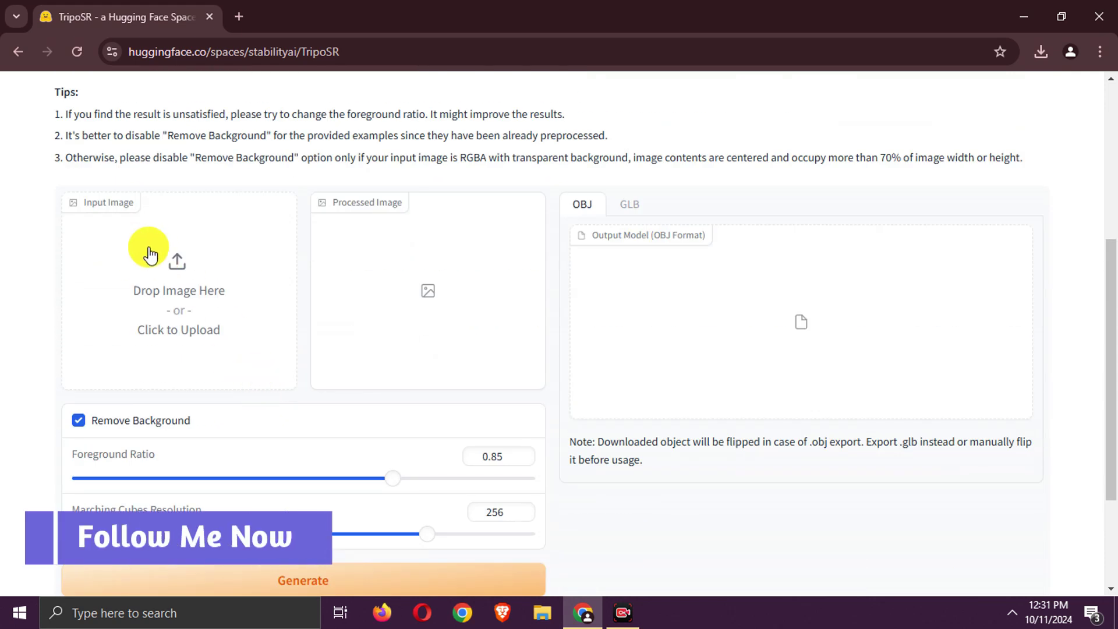
scroll(215, 286, "down", 3)
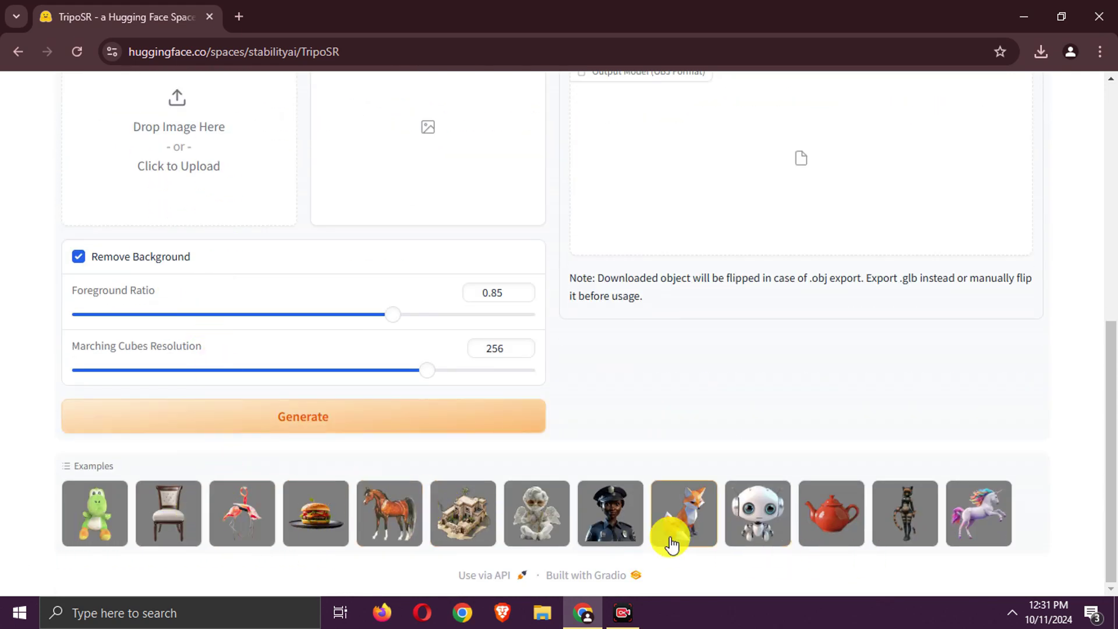
- Load the white robot example into Input Image and scroll to the Generate button
left_click(763, 515)
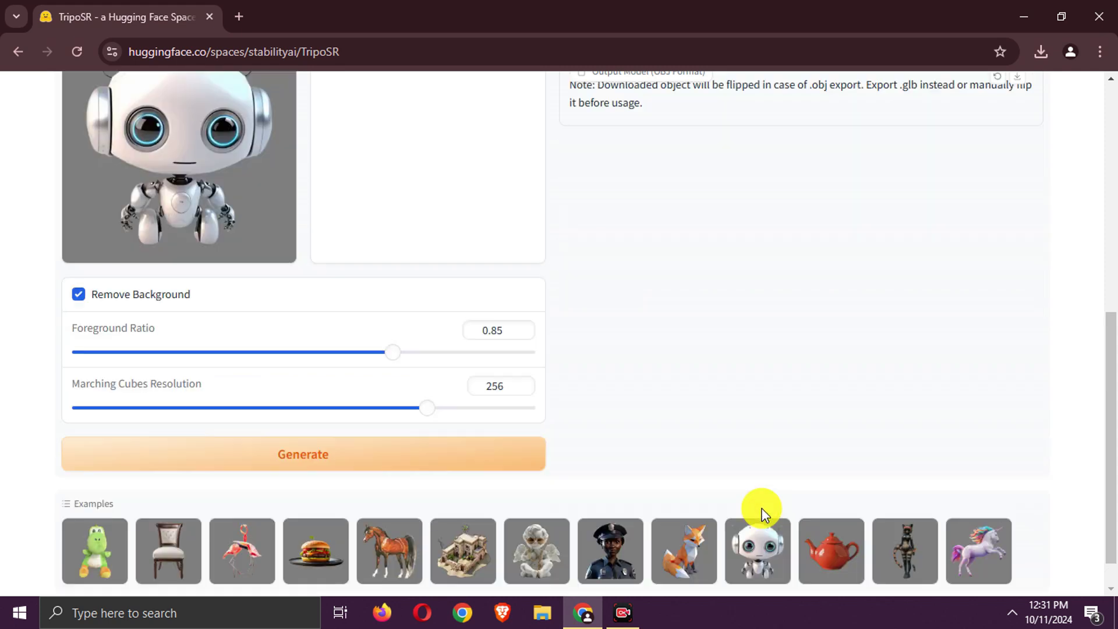
scroll(256, 303, "up", 3)
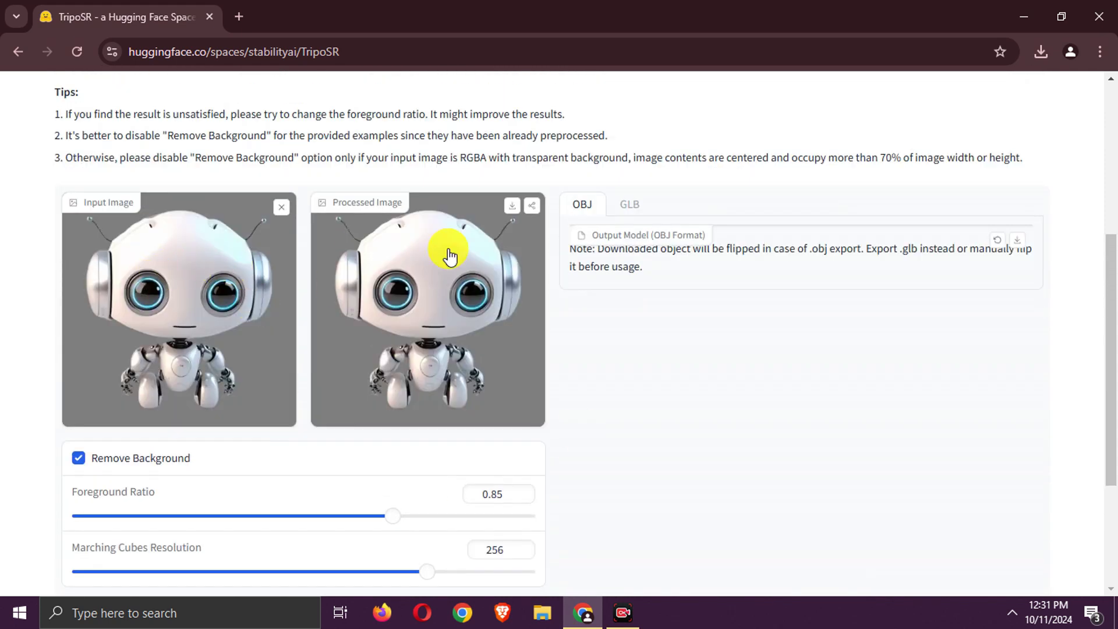
scroll(443, 248, "down", 3)
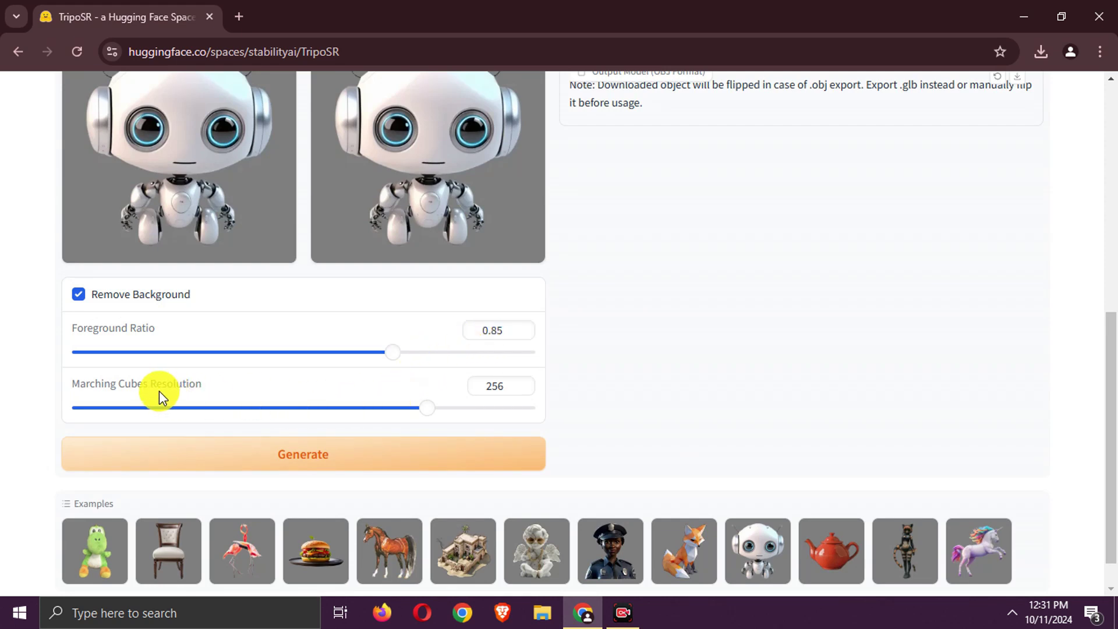
- Generate the robot's 3D model in TripoSR, inspect it, and download it as an OBJ file
left_click(308, 451)
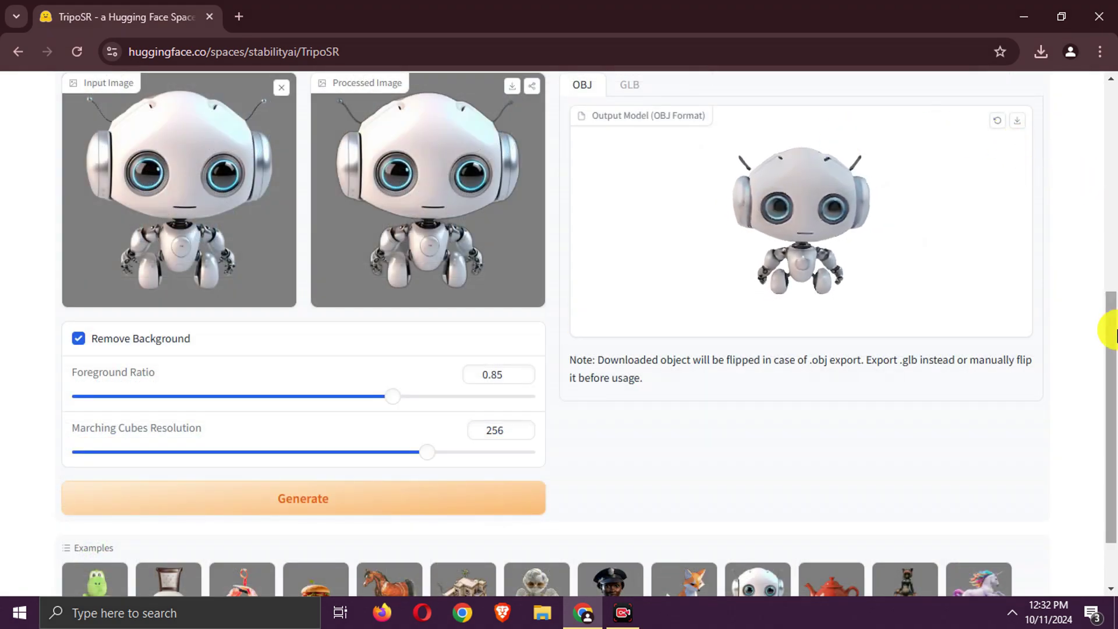
left_click_drag(1113, 329, 1107, 285)
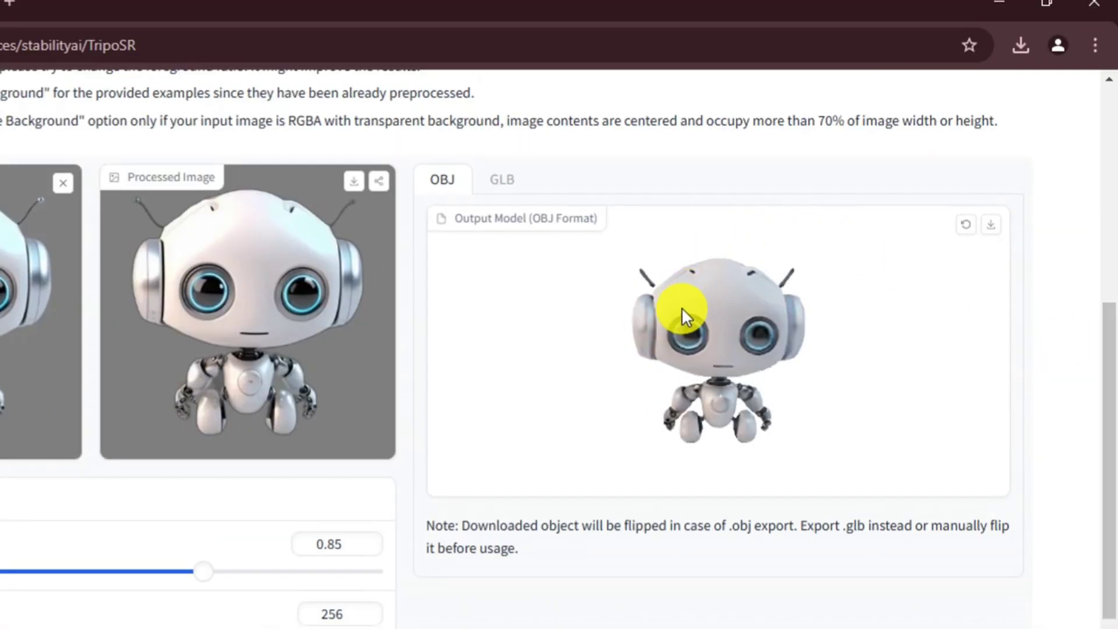
left_click_drag(683, 310, 714, 351)
scroll(741, 309, "up", 5)
scroll(711, 351, "up", 3)
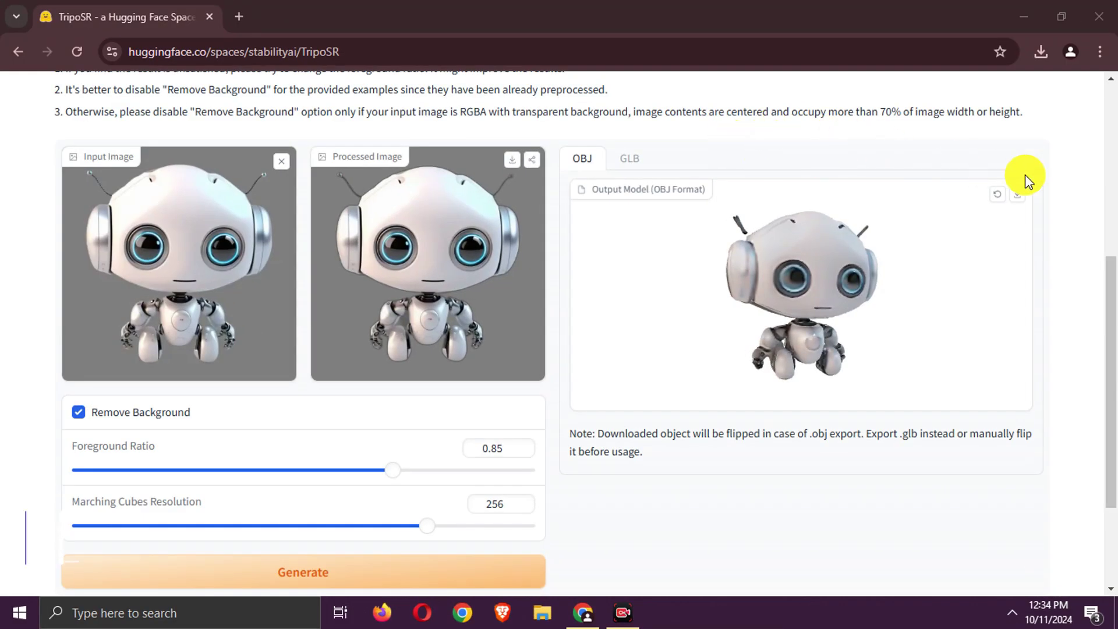
left_click(1017, 198)
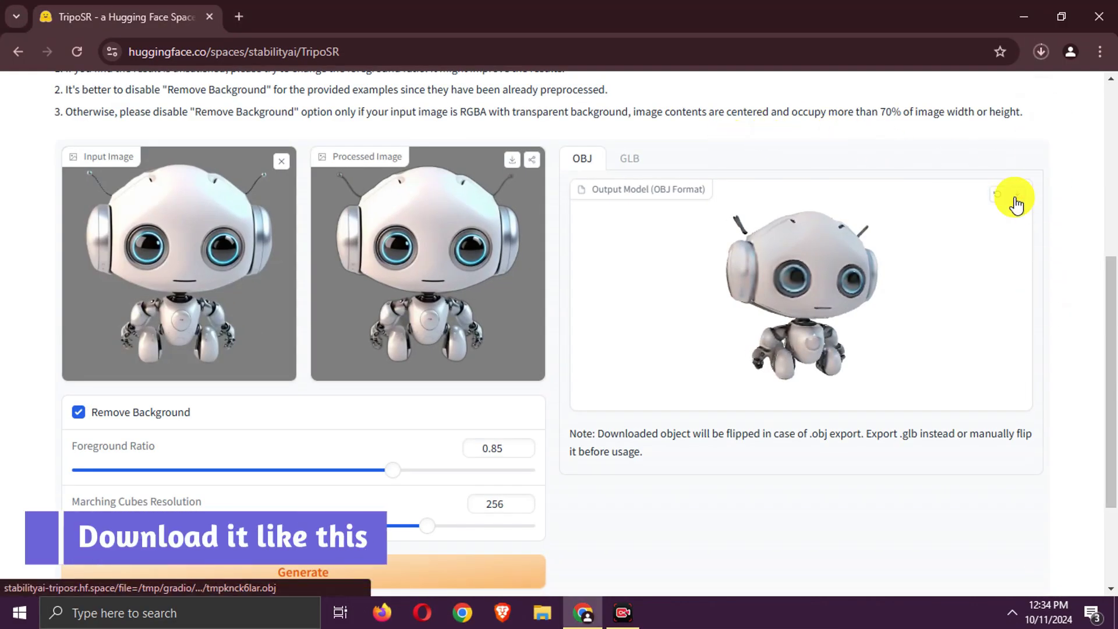
left_click(1041, 52)
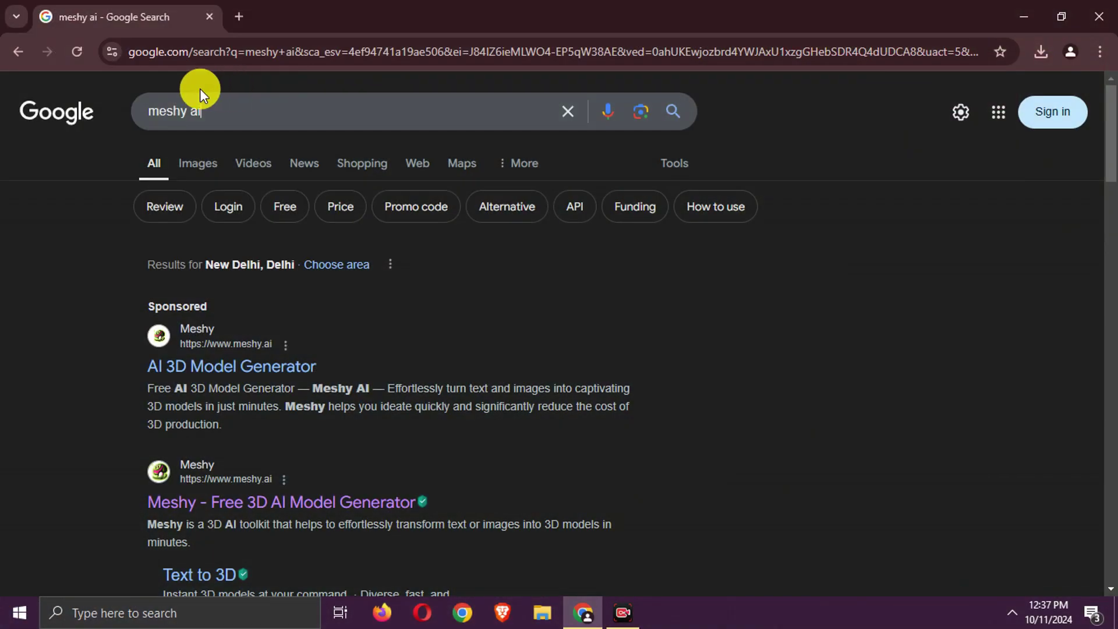
- Search for 'meshy ai' and open the meshy.ai result
left_click_drag(165, 111, 87, 105)
left_click(260, 110)
left_click(5, 244)
scroll(227, 304, "down", 4)
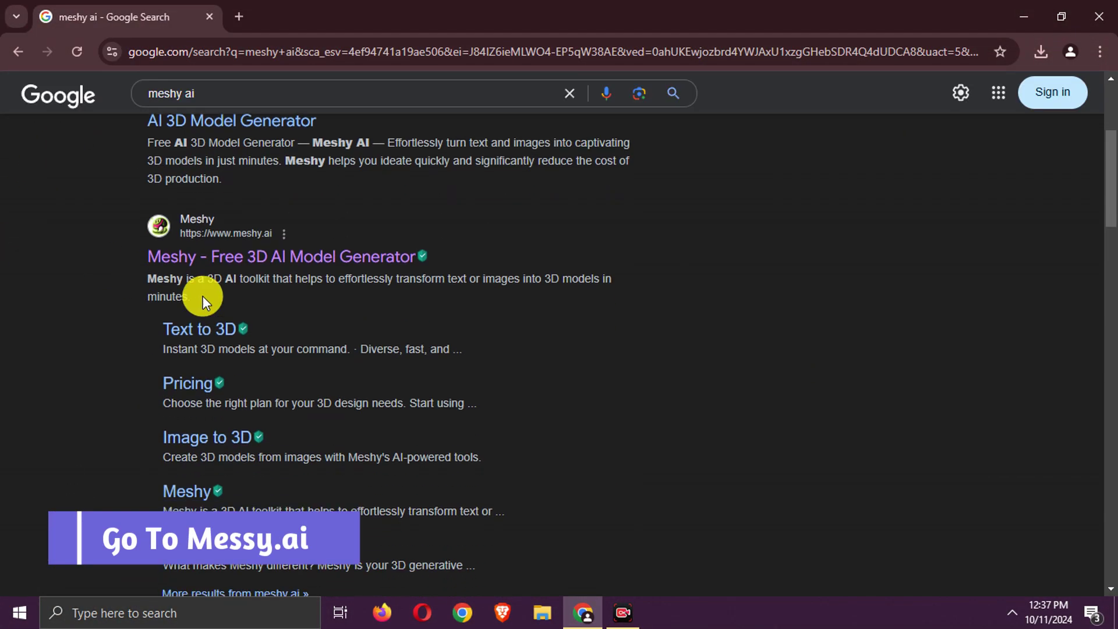
left_click(238, 263)
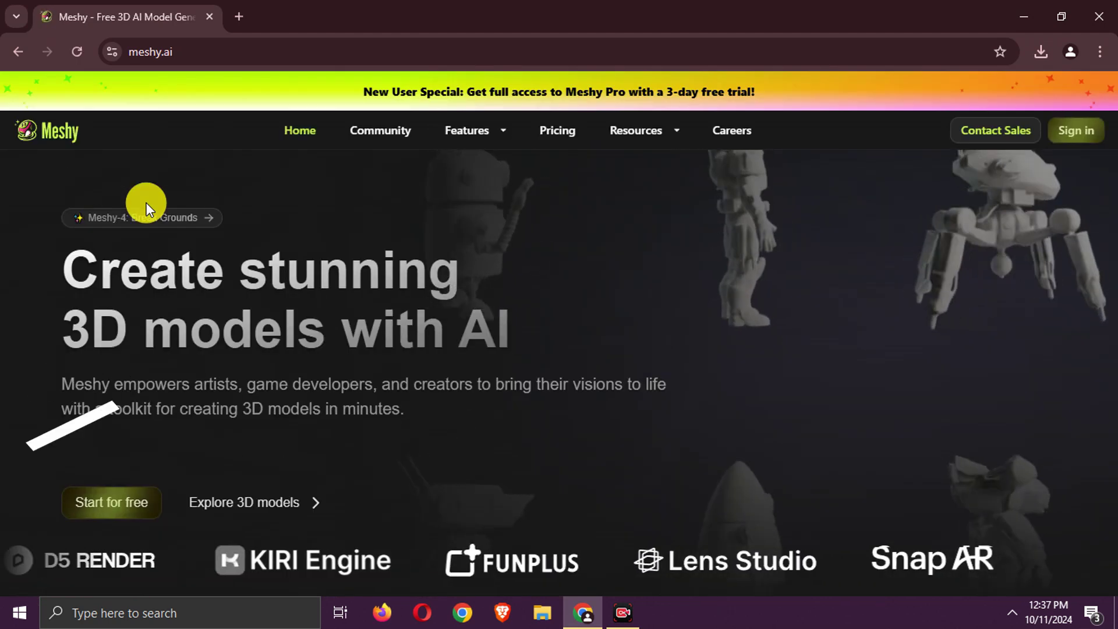
- Look over the meshy.ai homepage and choose 'Start for free' to begin signing up
scroll(147, 208, "down", 15)
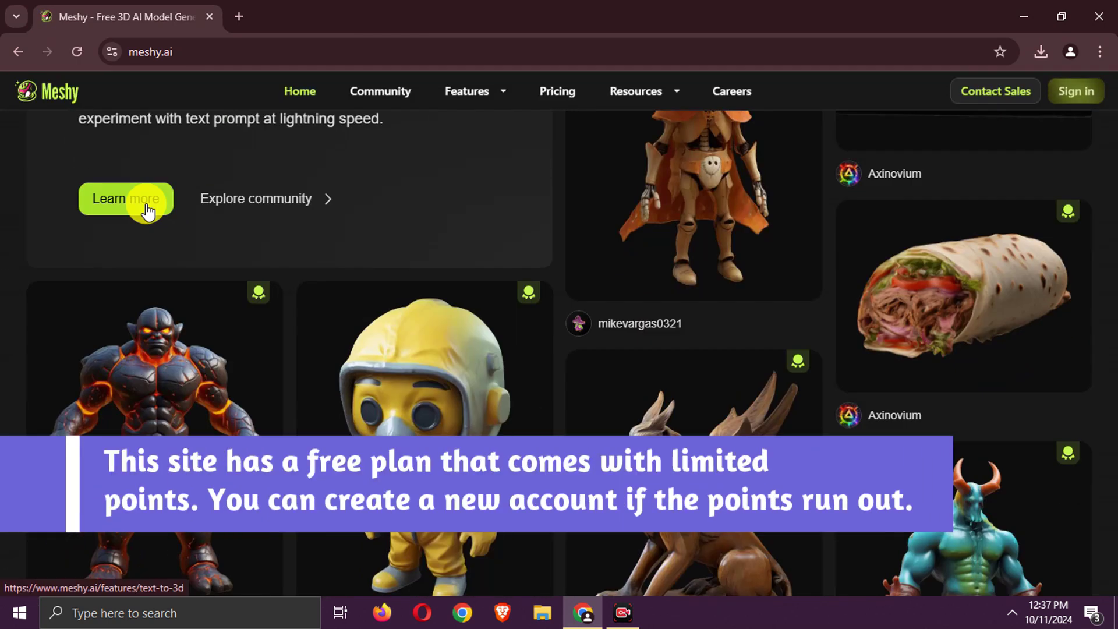
scroll(146, 208, "down", 5)
scroll(147, 211, "up", 3)
scroll(405, 315, "up", 15)
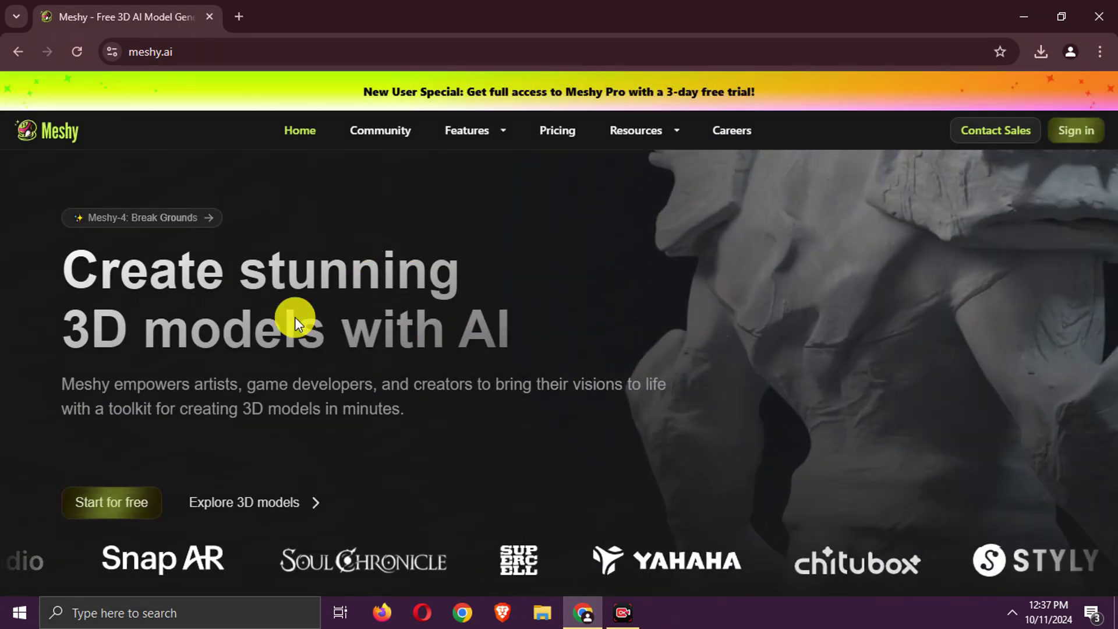
left_click(100, 502)
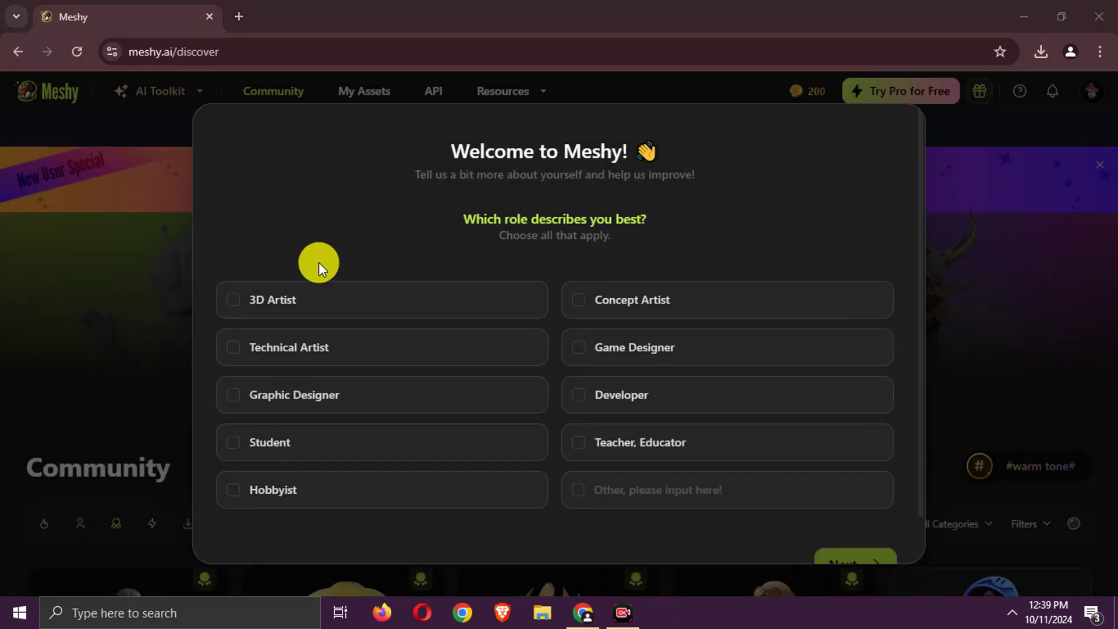
- Answer the survey with 3D Artist, Gaming, Only me, and Coworker/Friend, then decline the Pro trial
left_click(348, 305)
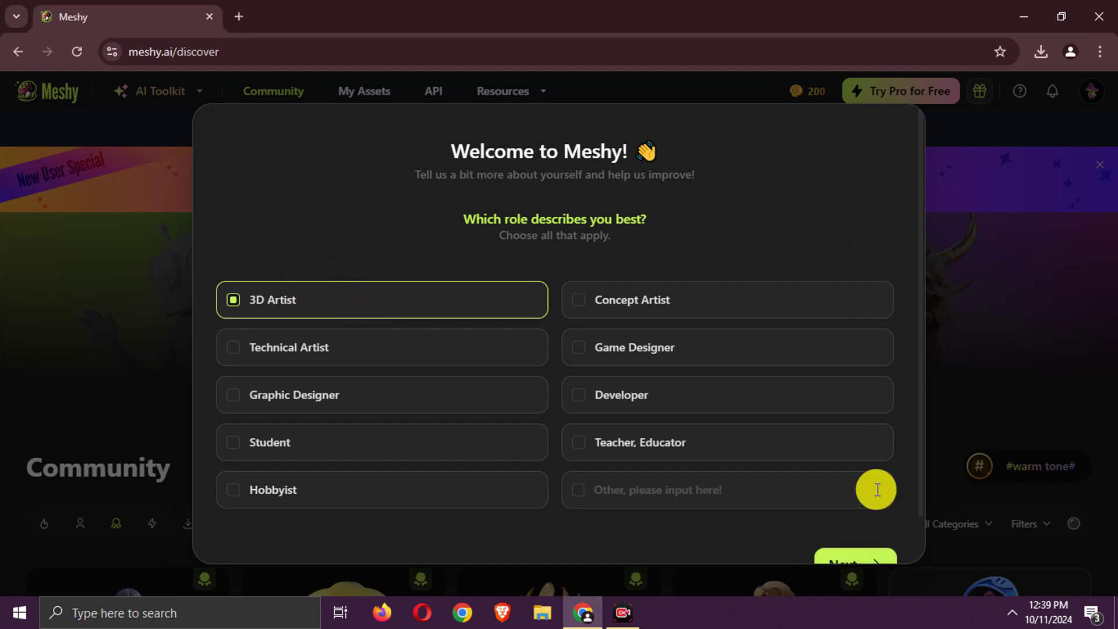
left_click(848, 562)
left_click(351, 288)
left_click(823, 546)
left_click(449, 312)
left_click(857, 498)
left_click(358, 259)
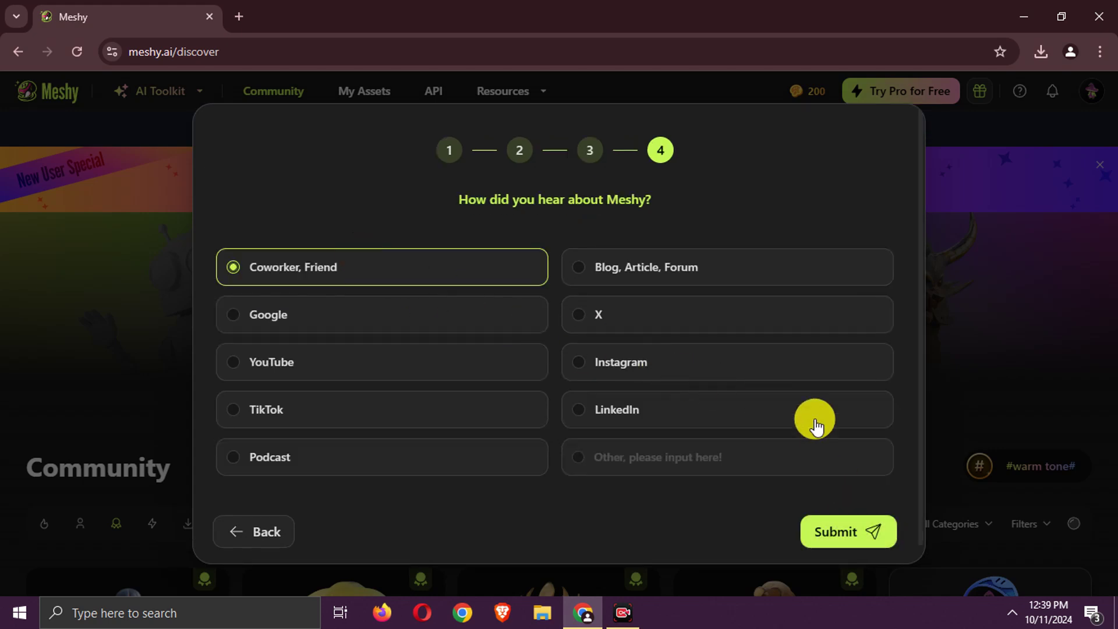
left_click(851, 532)
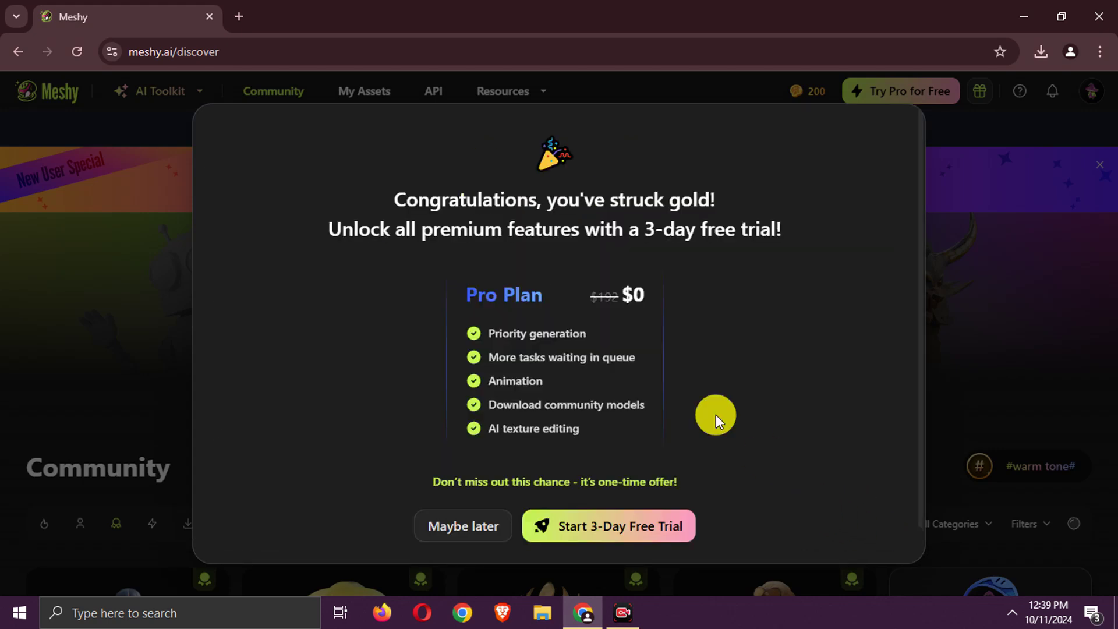
left_click(496, 527)
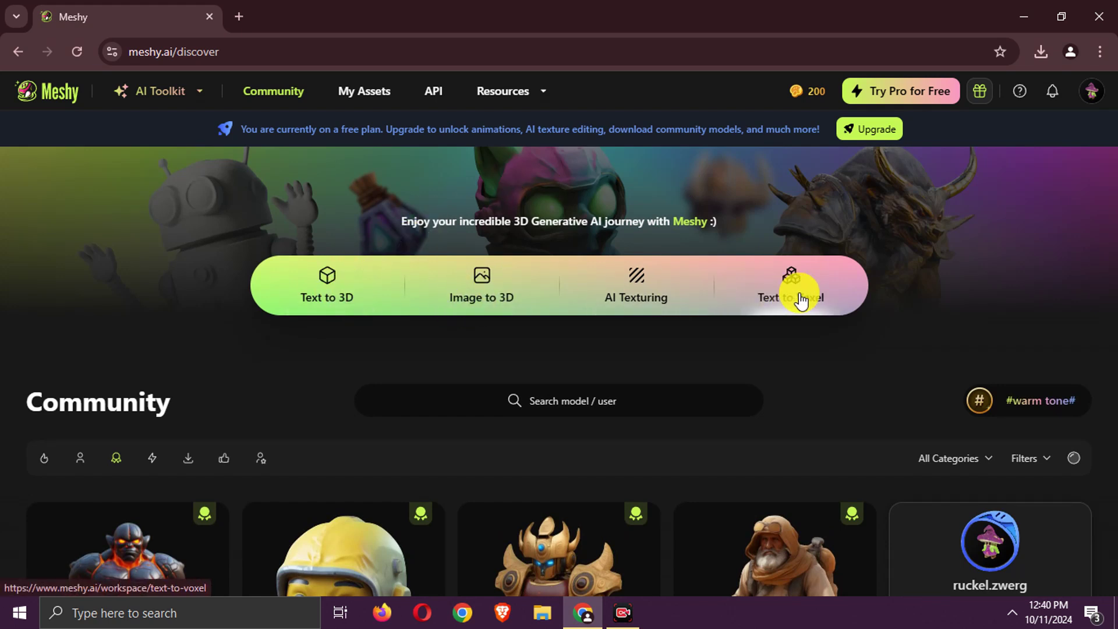
- Open the Text to 3D workspace from the Meshy community page
left_click(354, 283)
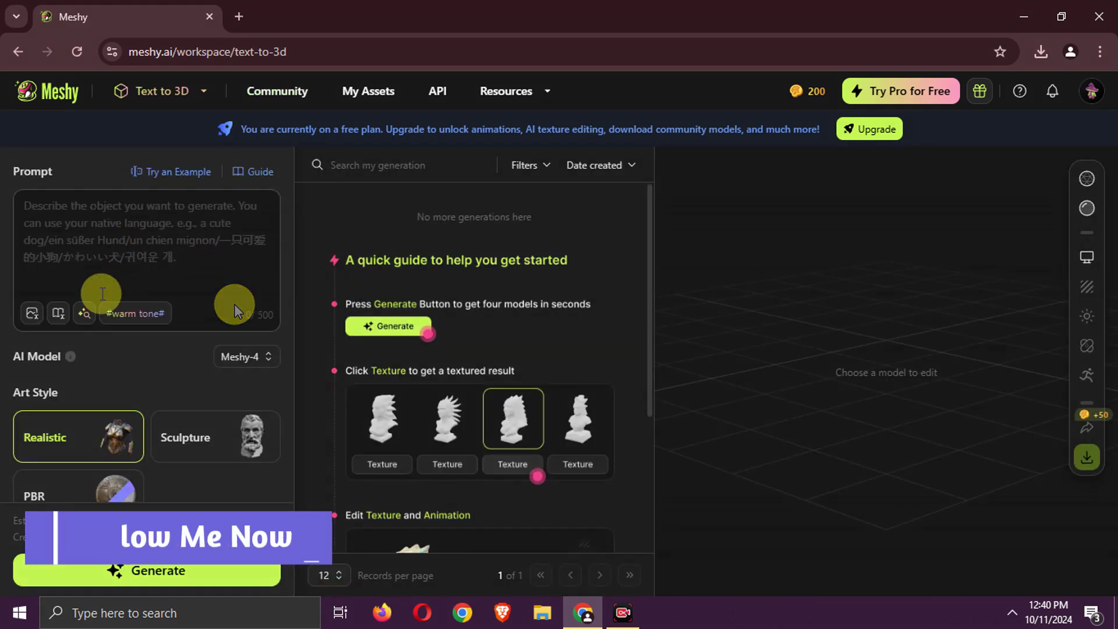
mouse_move(118, 320)
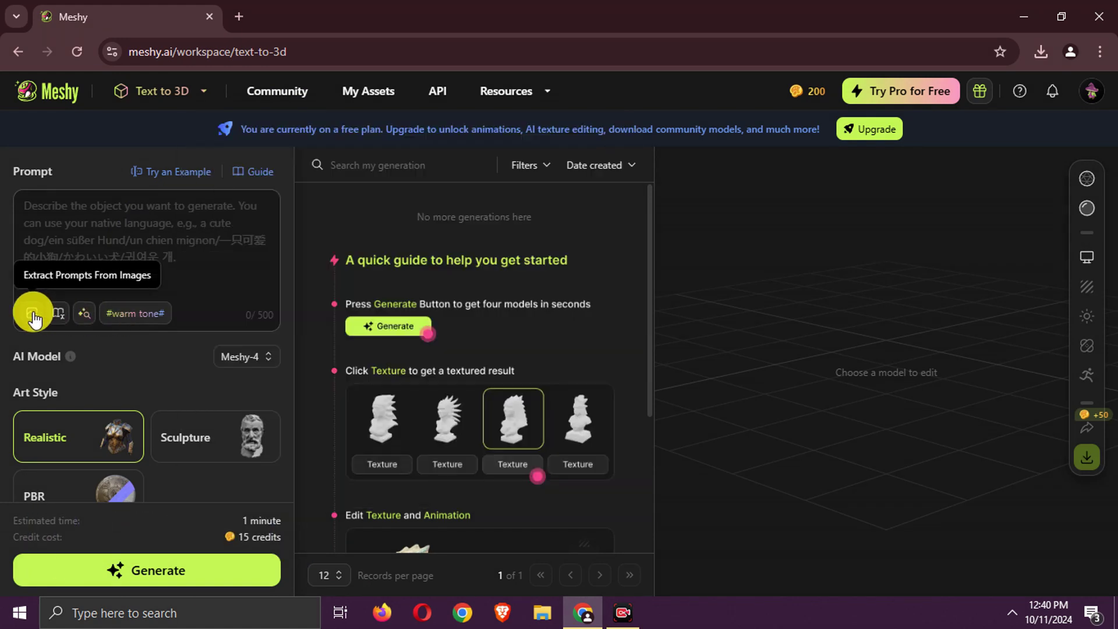
left_click(58, 318)
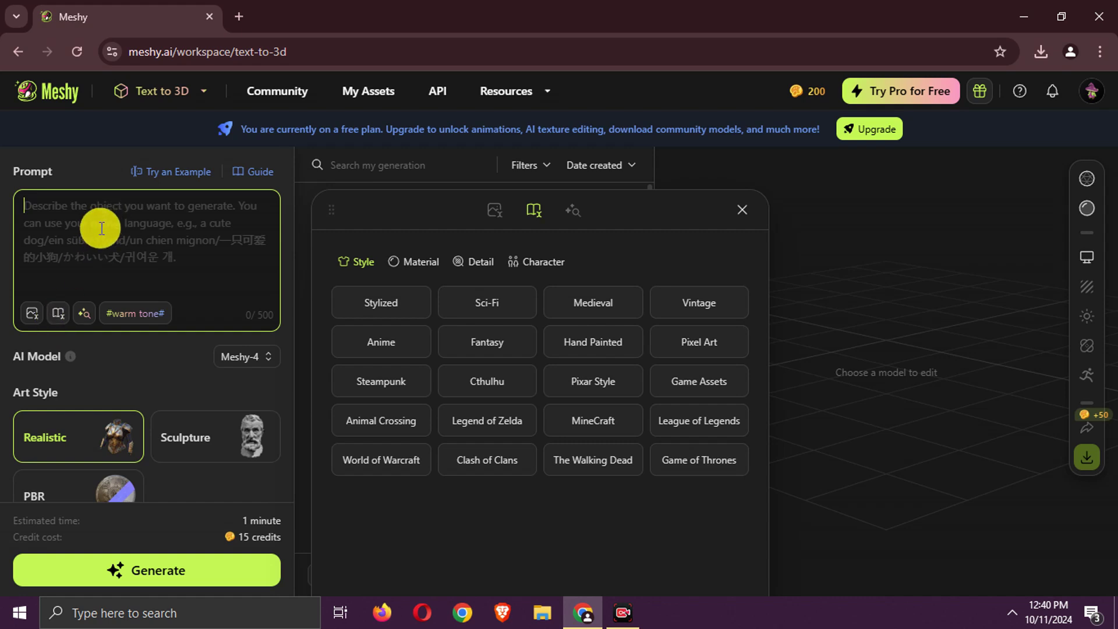
type("A spaceship")
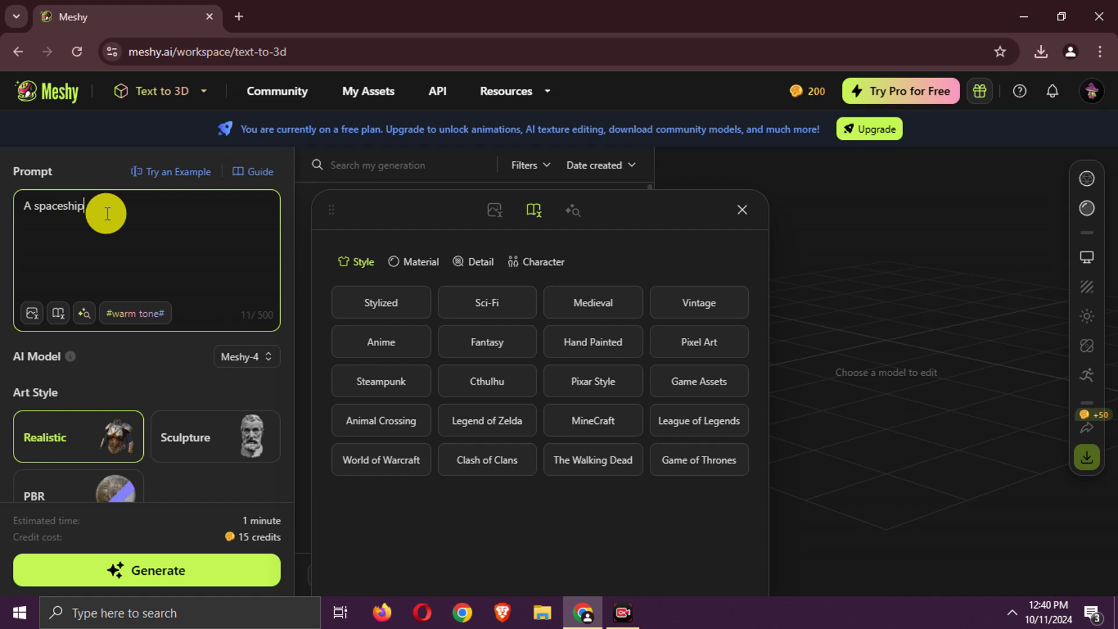
left_click(742, 210)
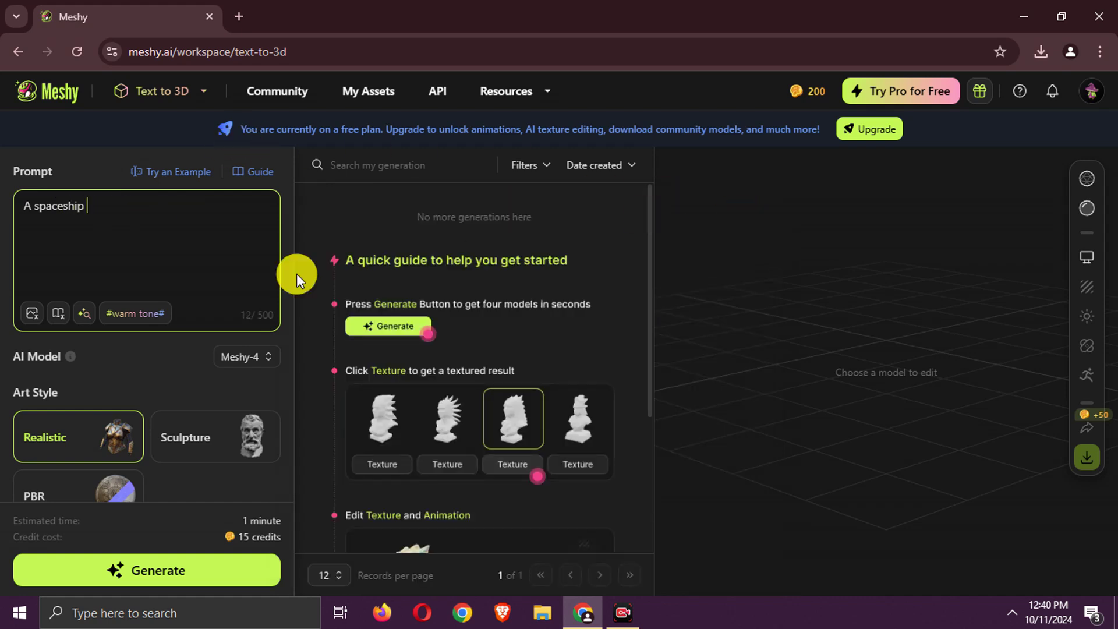
scroll(129, 291, "down", 3)
scroll(222, 350, "down", 3)
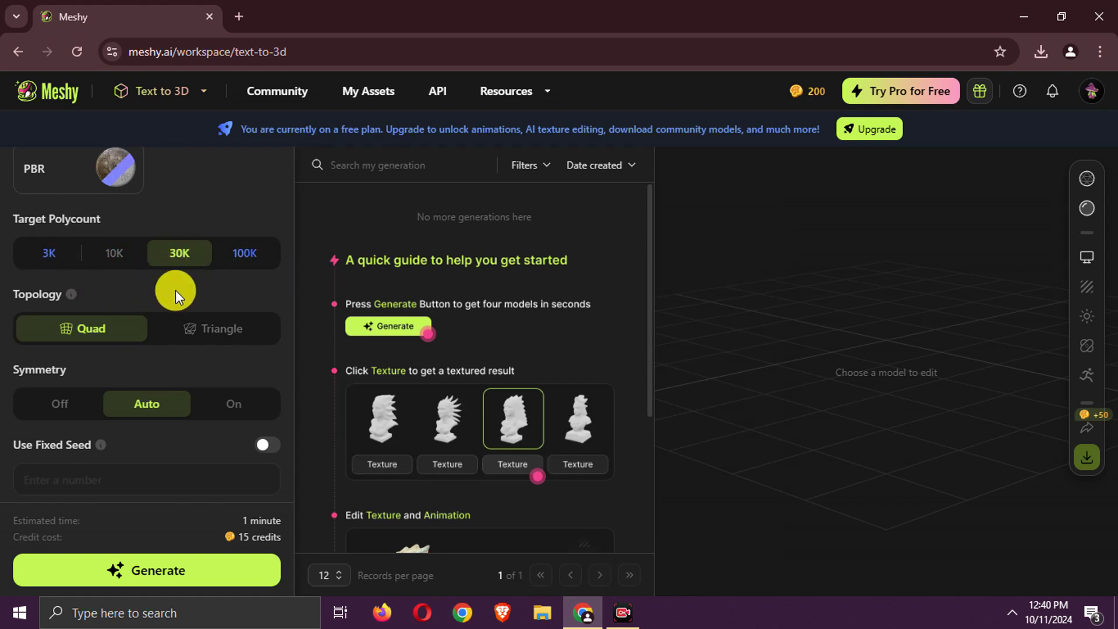
scroll(176, 290, "down", 1)
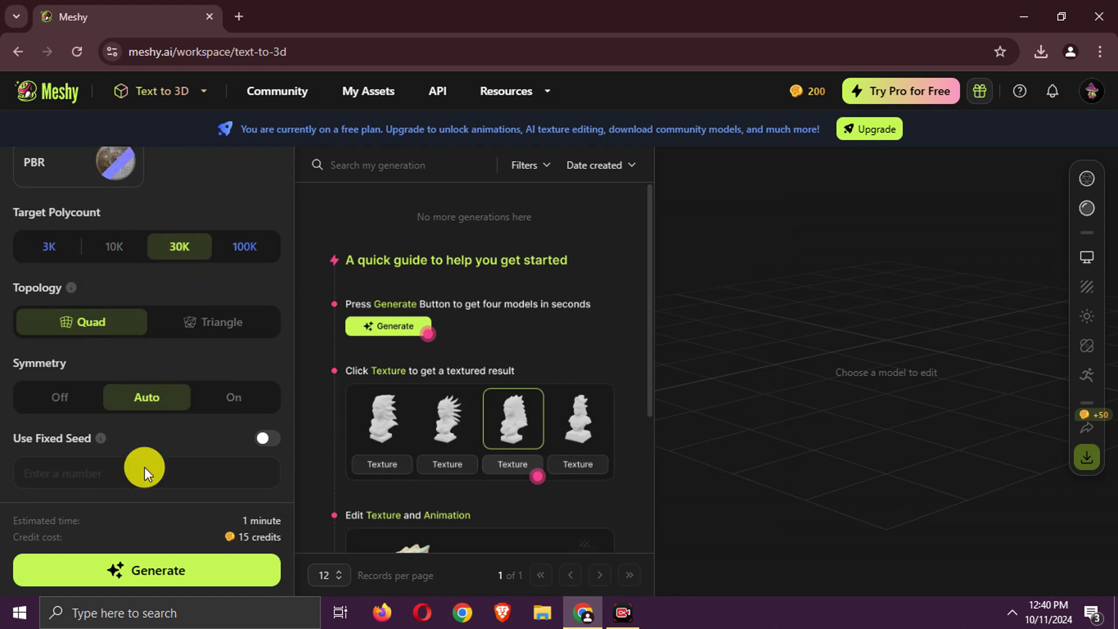
- Generate four spaceship models from the prompt and texture the first one
left_click(240, 572)
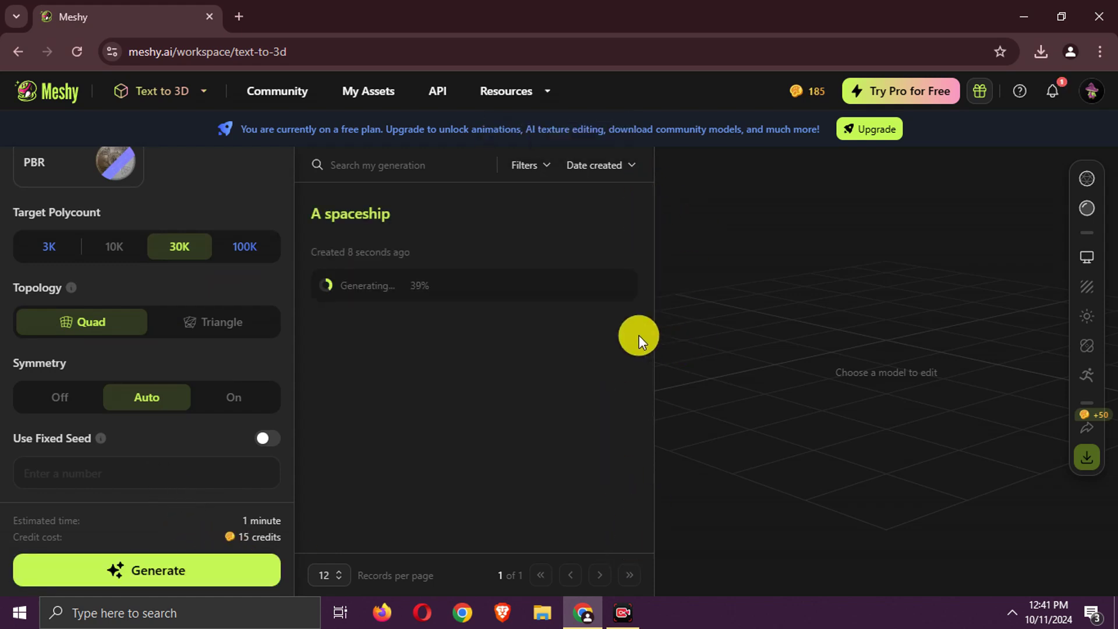
scroll(266, 324, "up", 3)
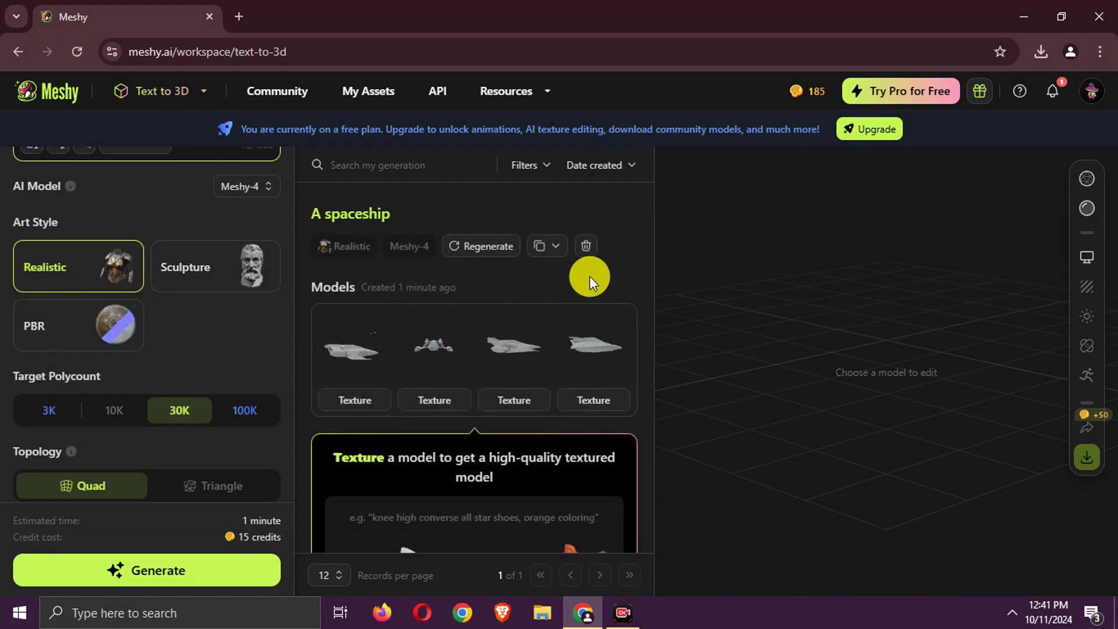
scroll(589, 276, "down", 3)
scroll(525, 327, "up", 3)
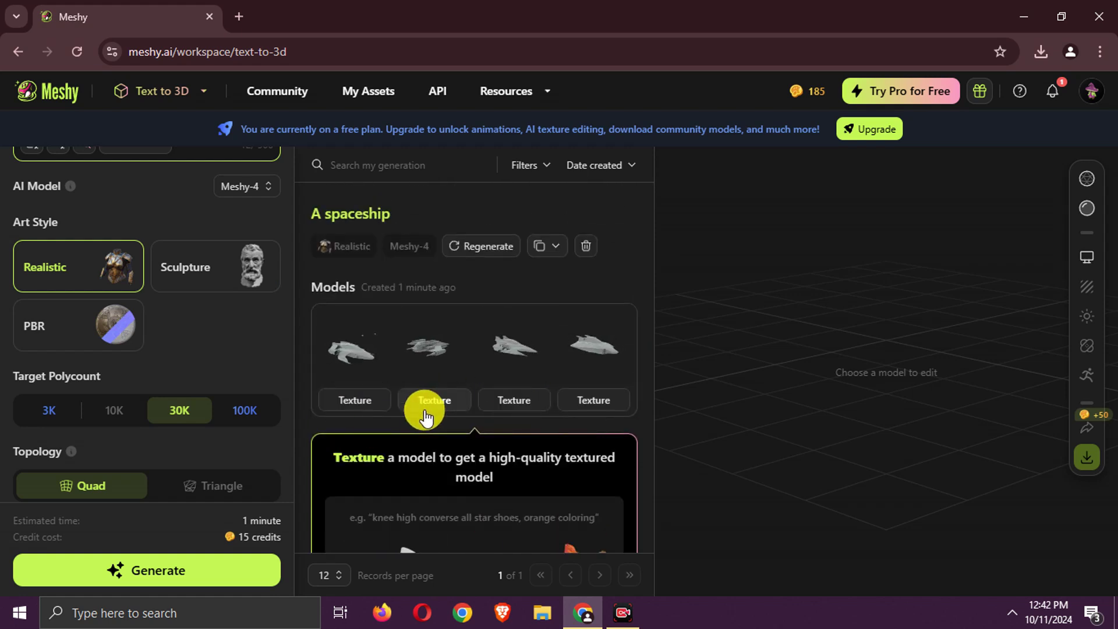
left_click(350, 400)
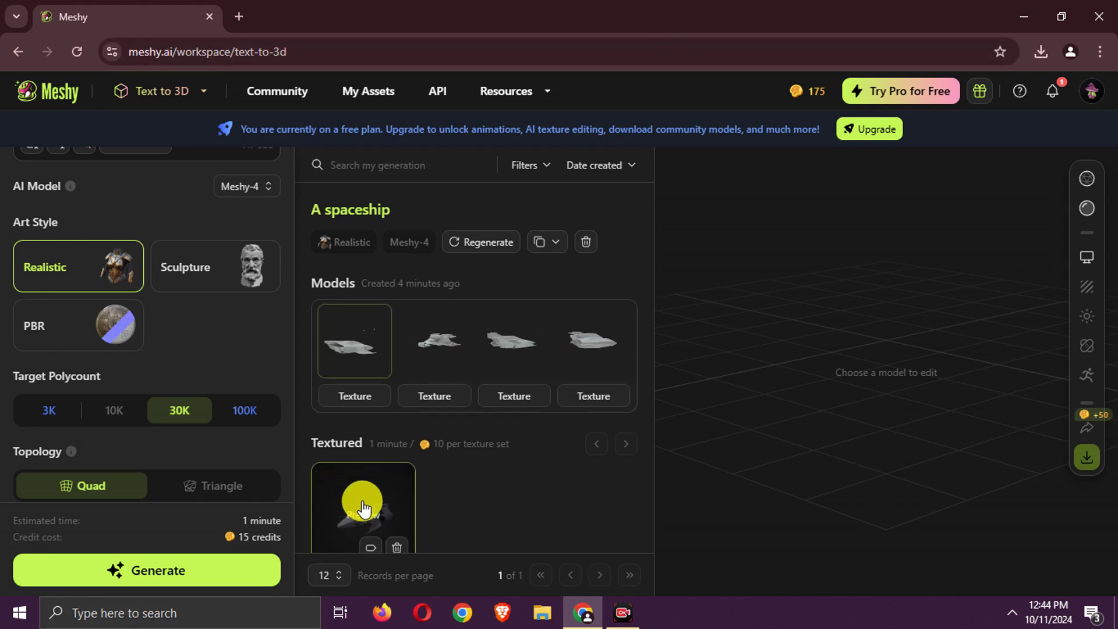
- Preview the textured spaceship, orbit it to check every side, and open its download settings
scroll(366, 495, "down", 2)
left_click(368, 462)
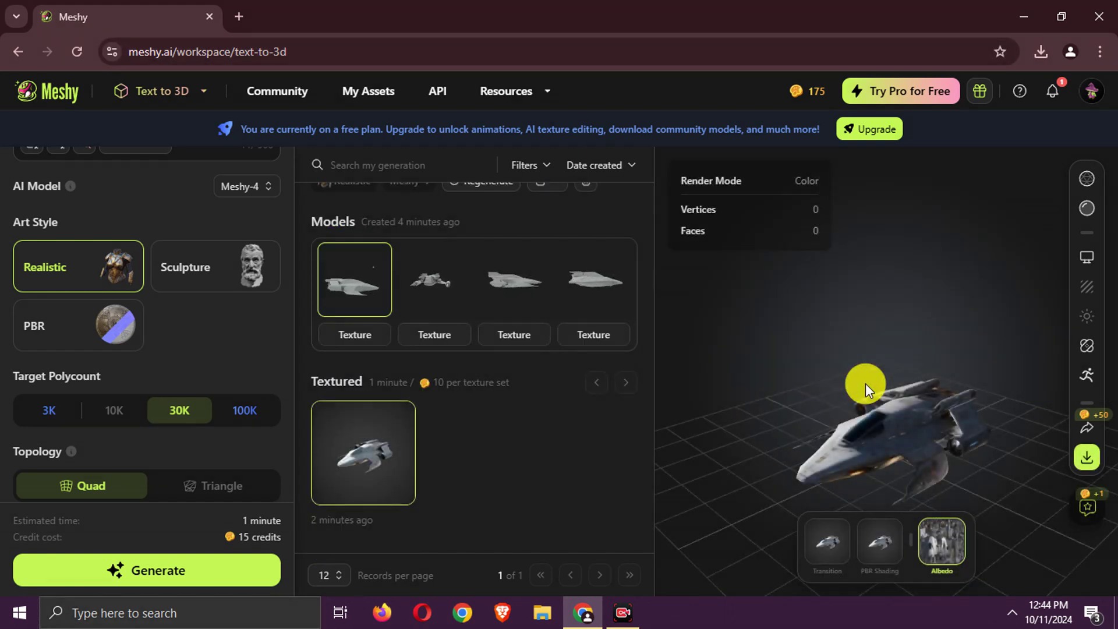
left_click_drag(1003, 323, 986, 474)
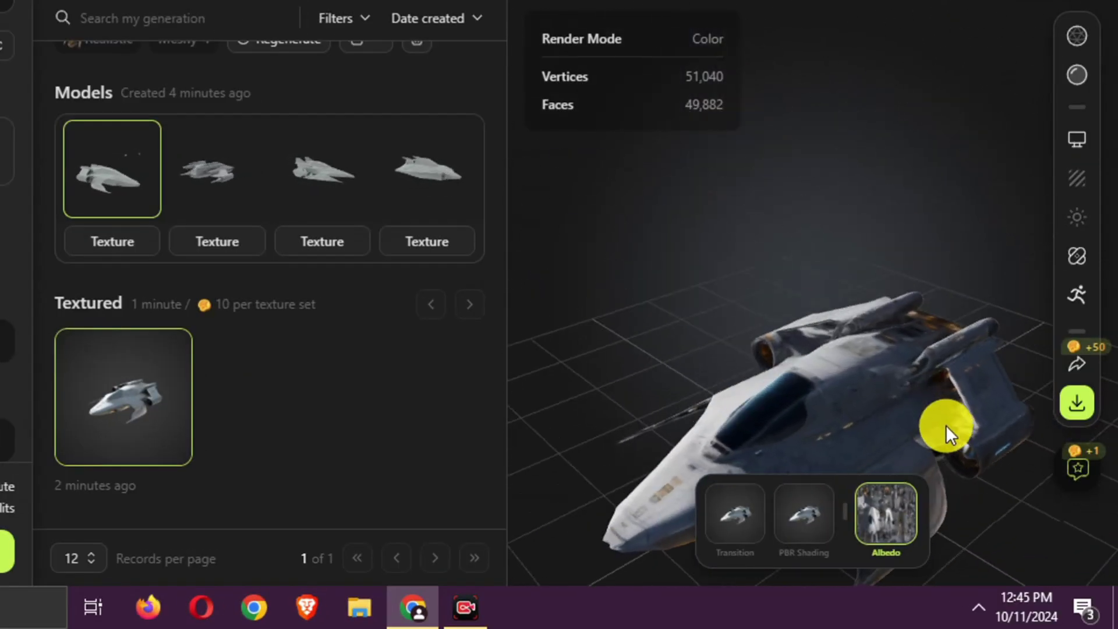
left_click_drag(946, 425, 632, 392)
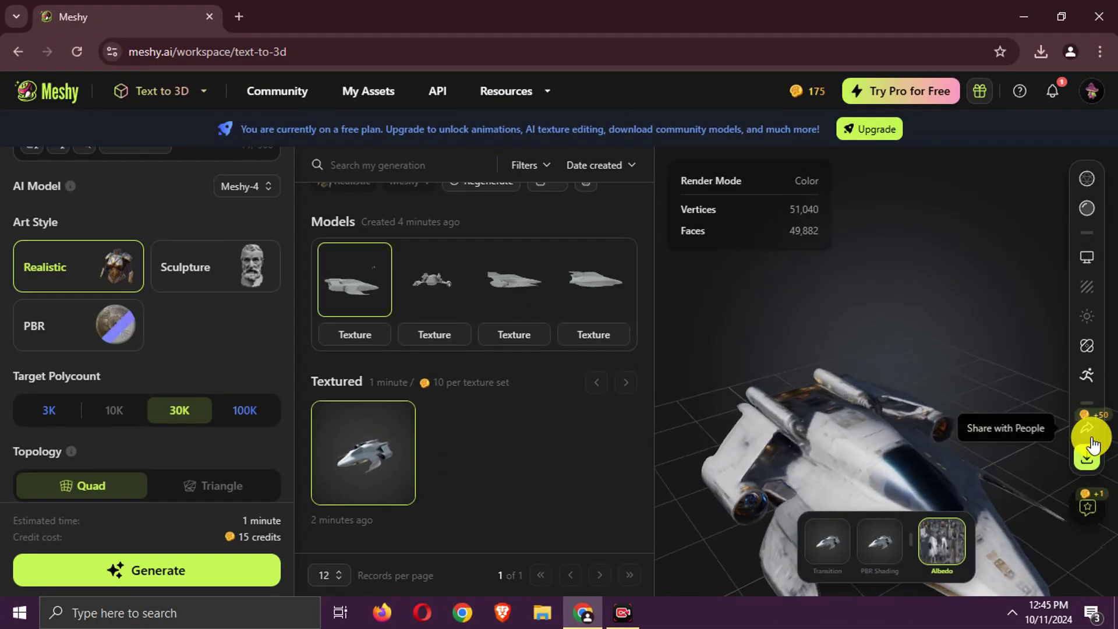
left_click(1087, 460)
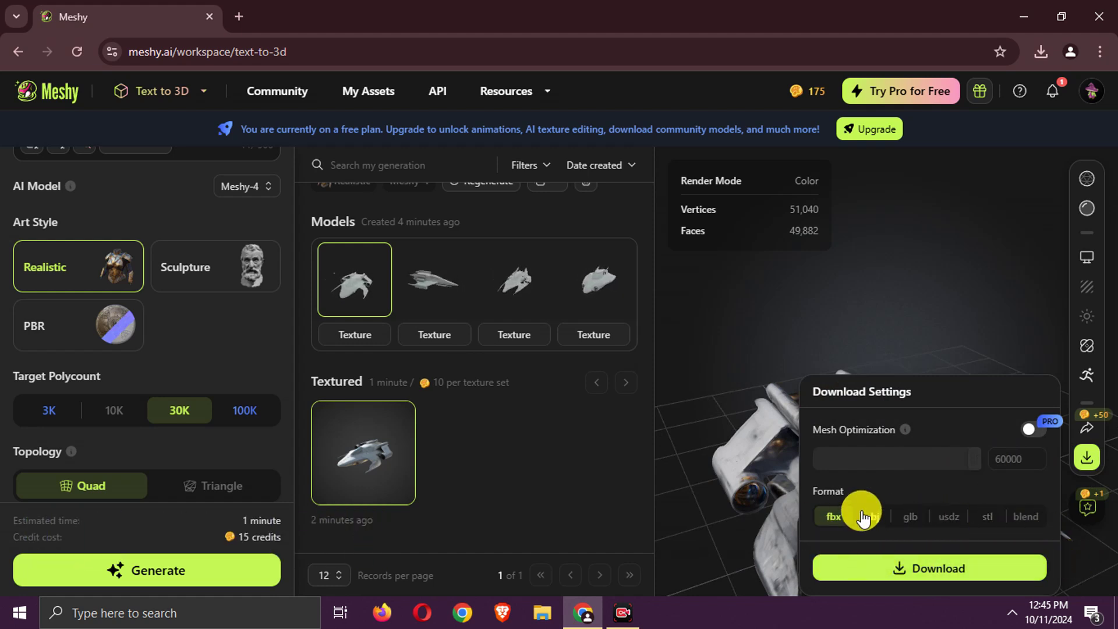
- Save the textured spaceship as an 8.0 MB FBX zip, then show the generation-mode list
left_click(846, 571)
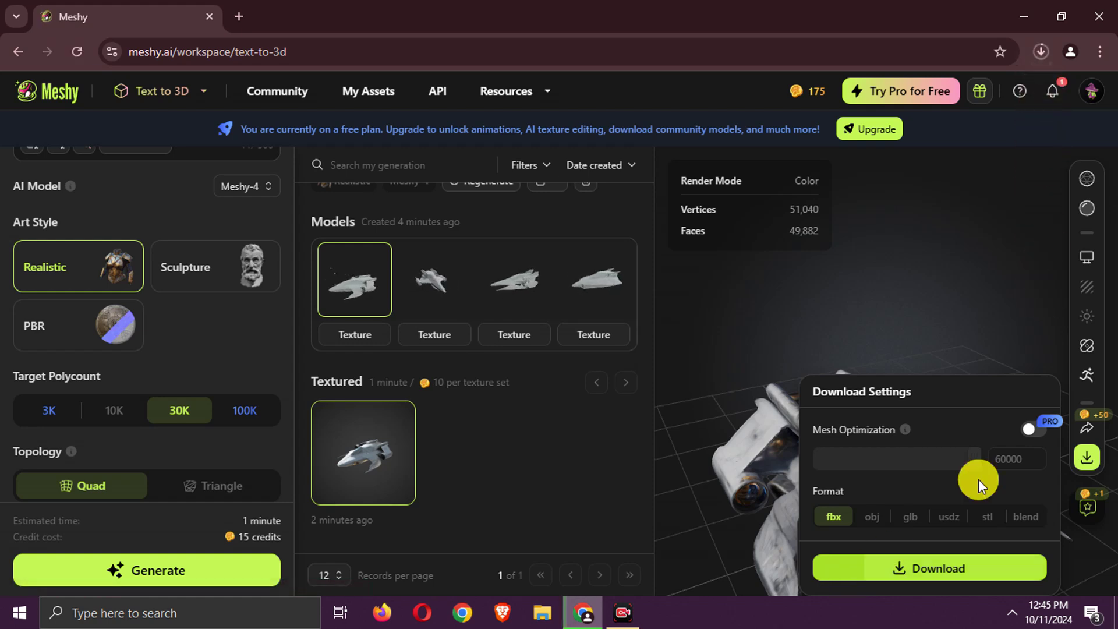
left_click(1040, 51)
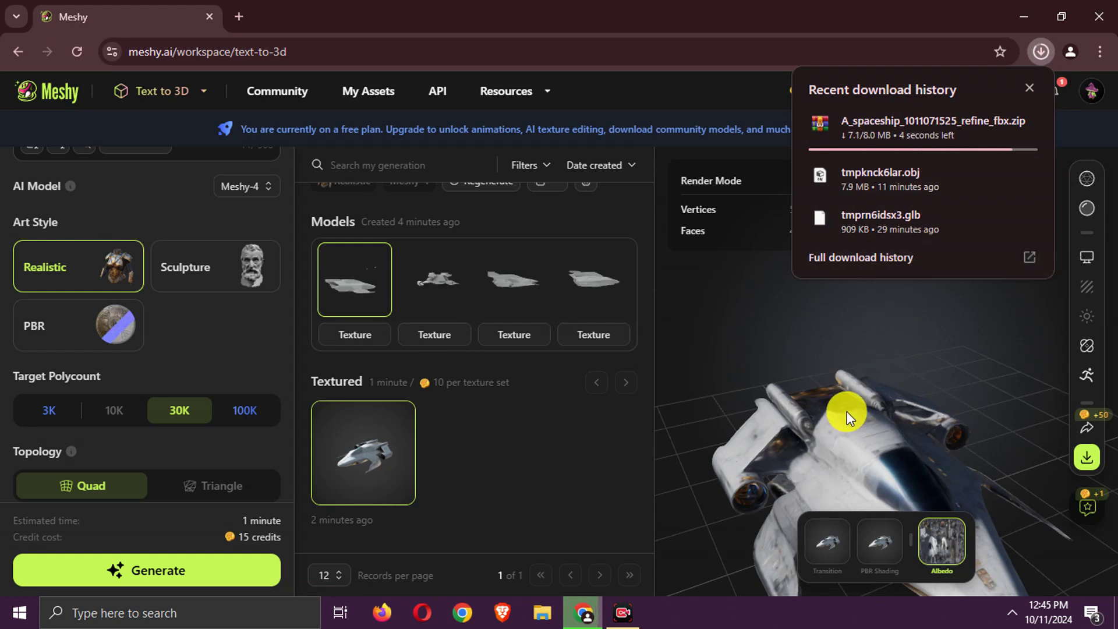
left_click(124, 88)
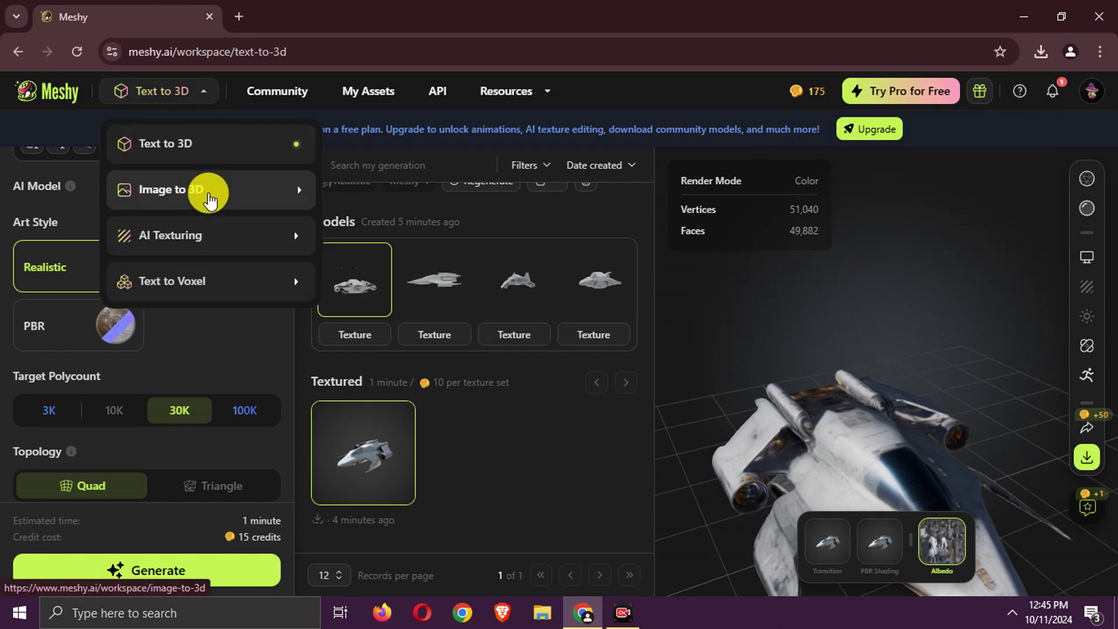
- Switch to Image to 3D and use the cartoon cat example as the input image
left_click(209, 201)
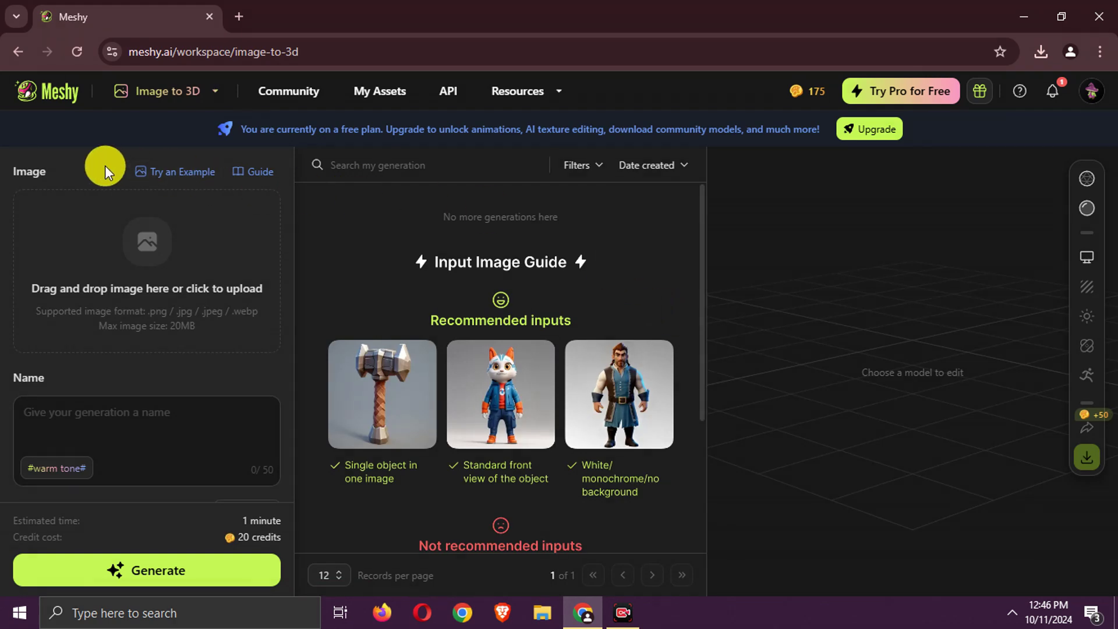
left_click(165, 182)
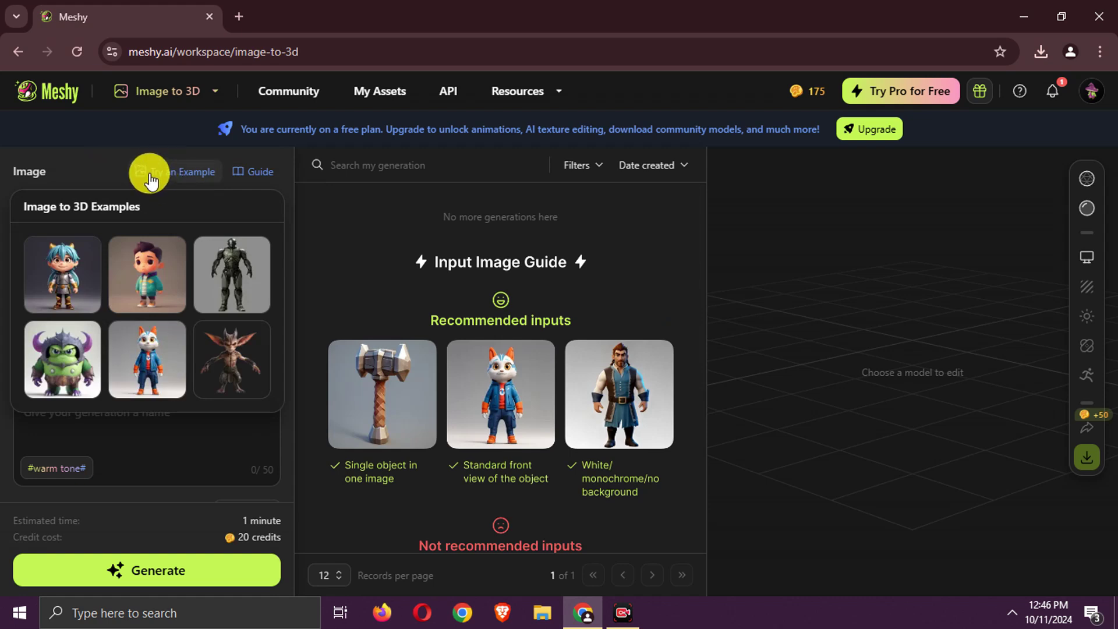
mouse_move(162, 360)
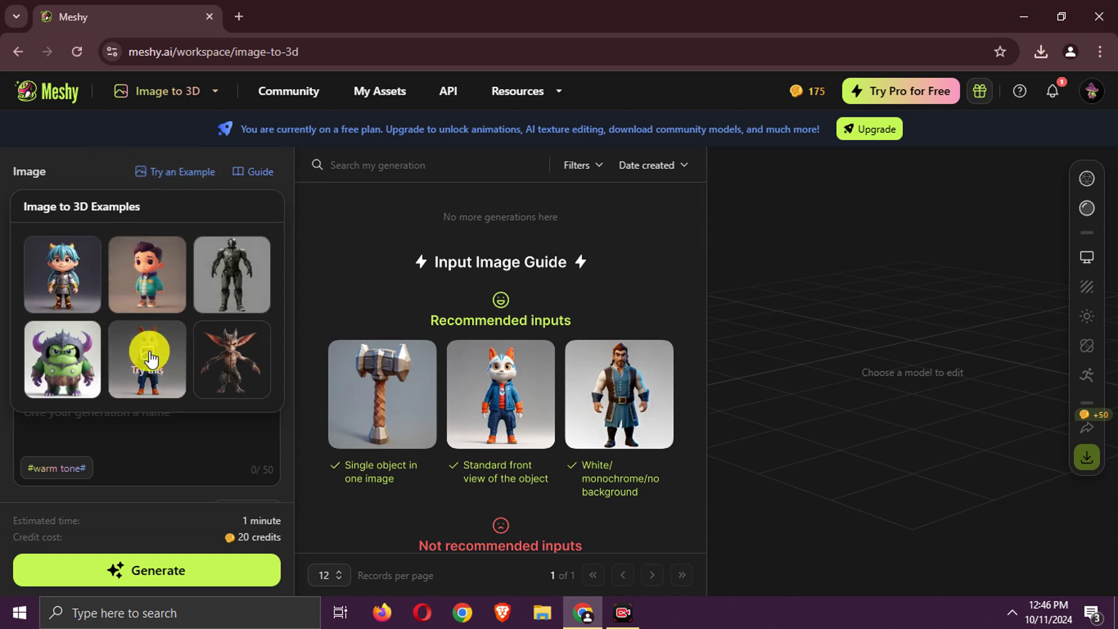
left_click(153, 355)
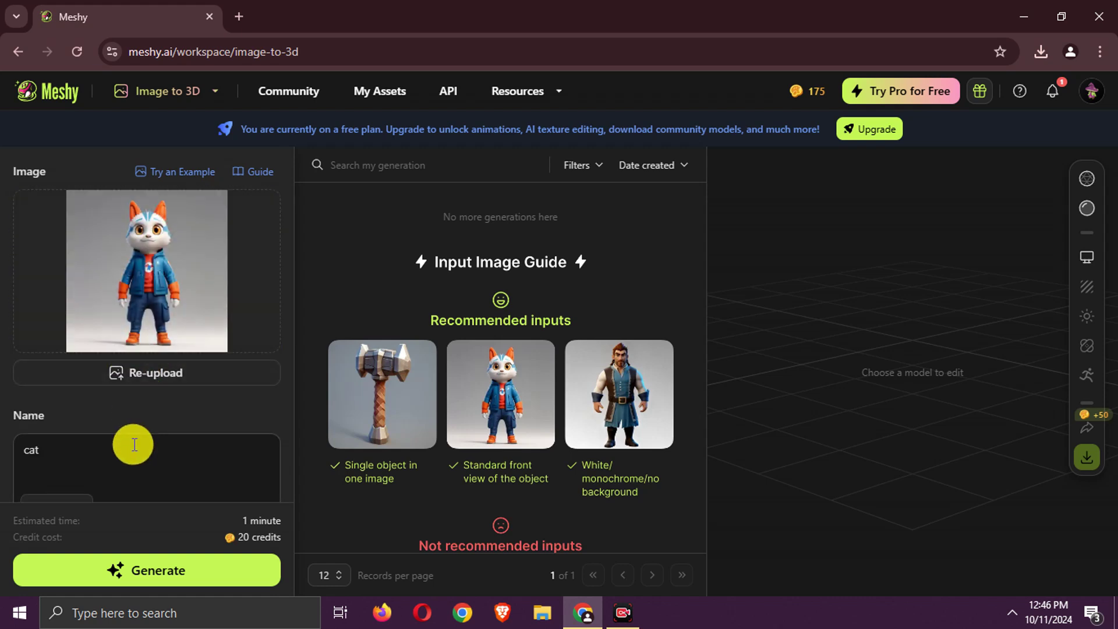
- Keep the AI model on Meshy-4 and start generating the cat model
scroll(166, 398, "down", 2)
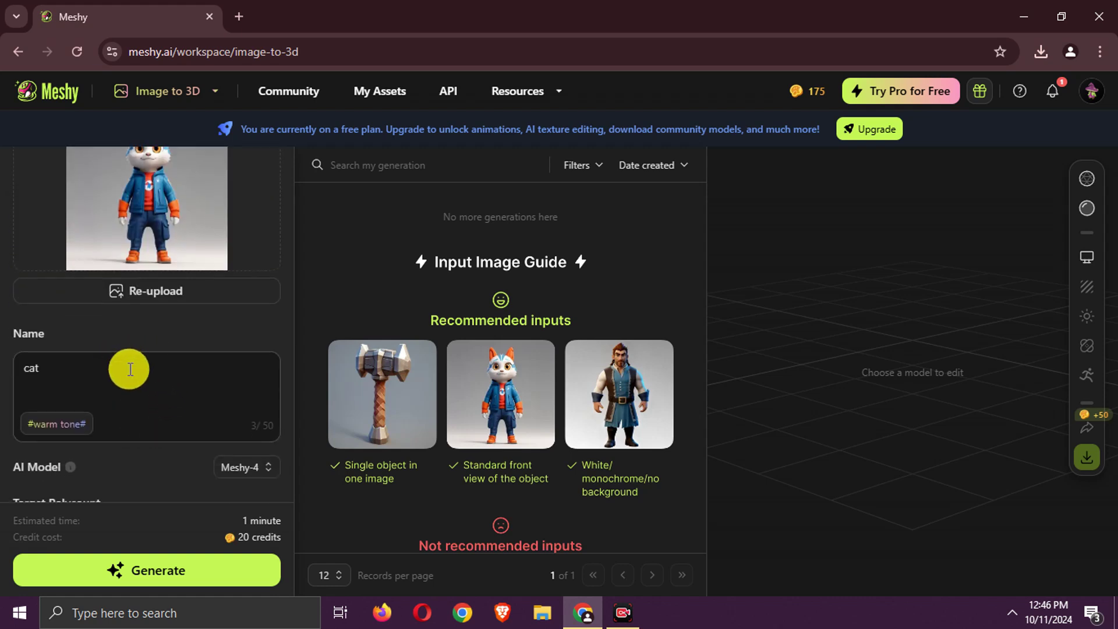
scroll(130, 370, "up", 3)
scroll(218, 367, "down", 4)
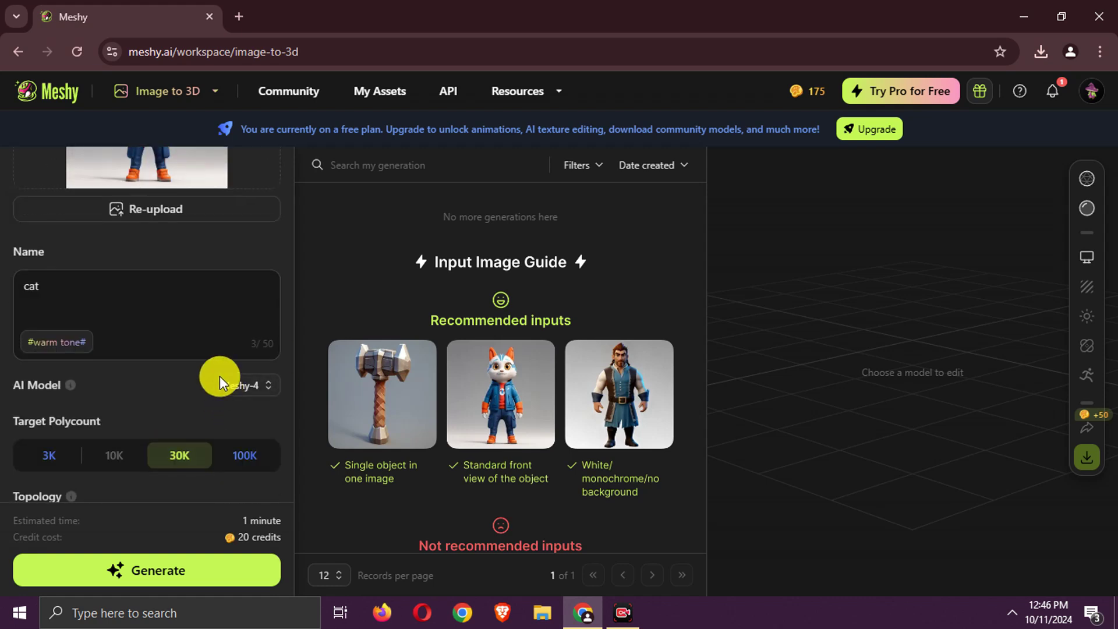
scroll(166, 284, "down", 2)
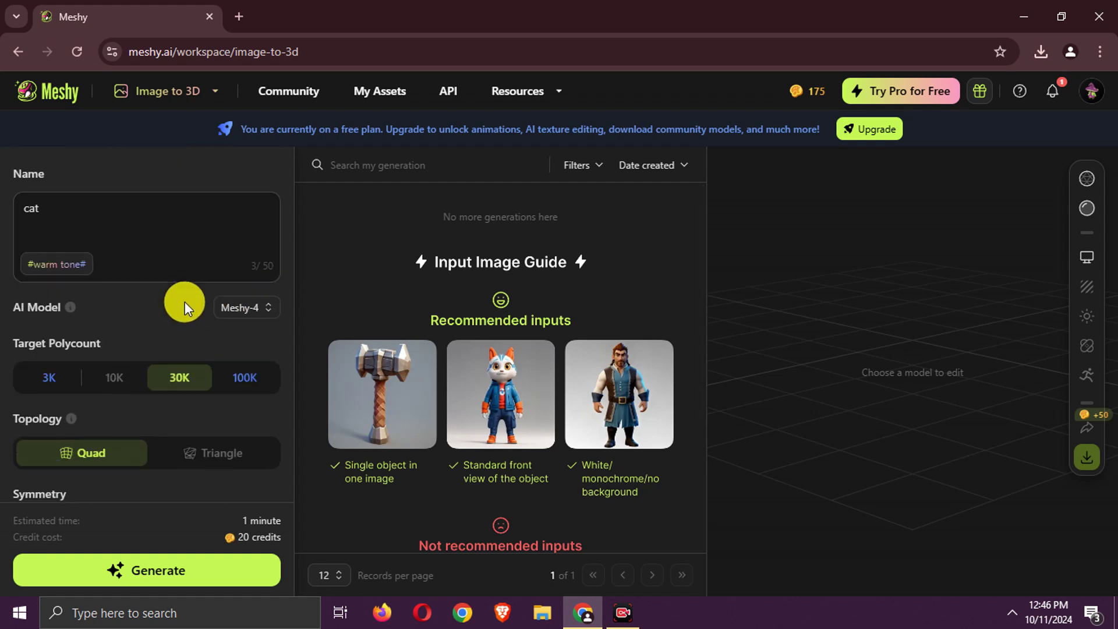
left_click(236, 302)
left_click(236, 302)
scroll(169, 266, "down", 1)
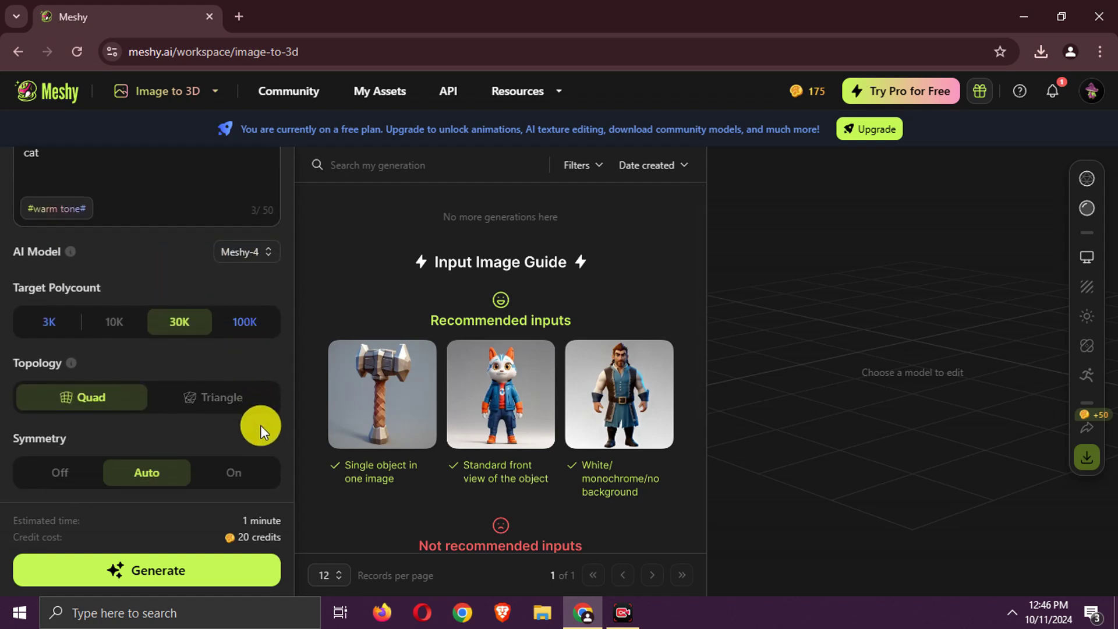
left_click(216, 573)
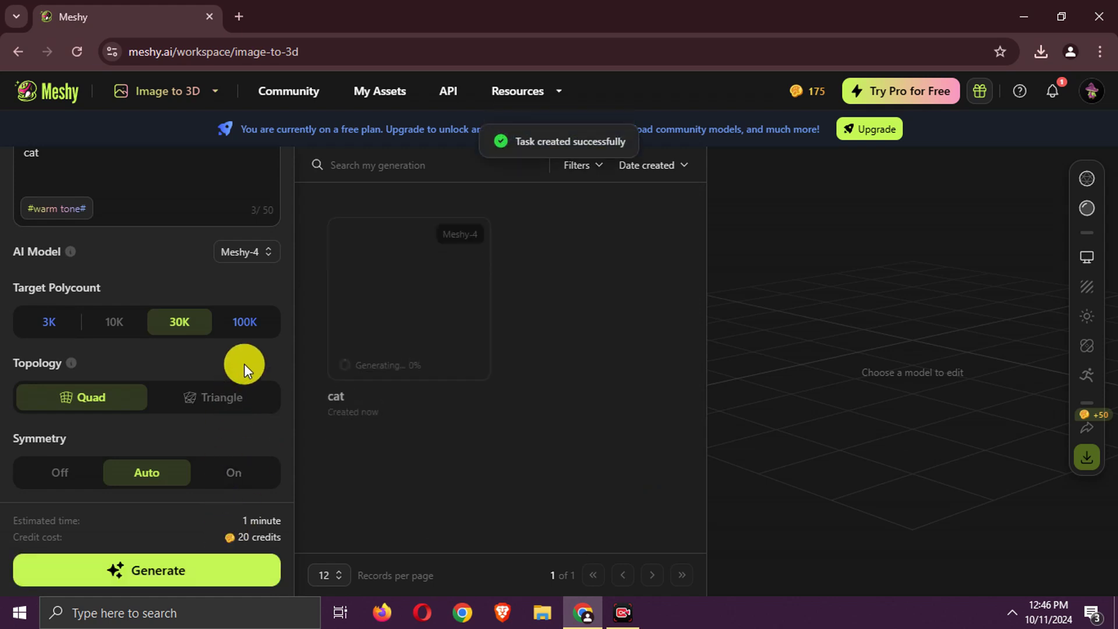
- Load the finished cat model into the viewer and orbit it to see its front
scroll(239, 366, "up", 5)
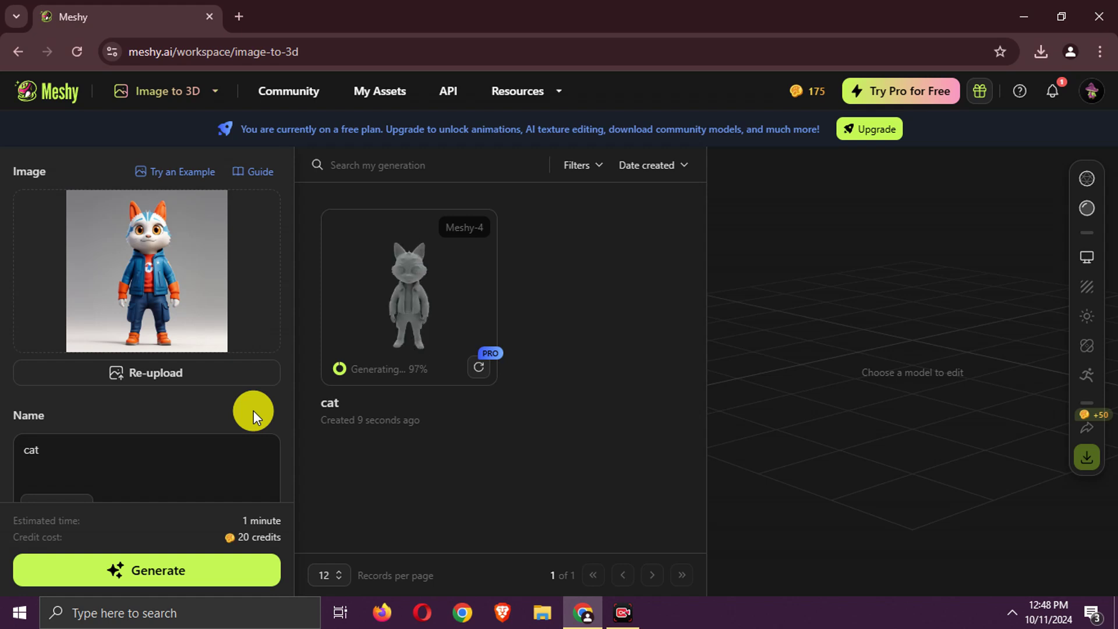
left_click(418, 287)
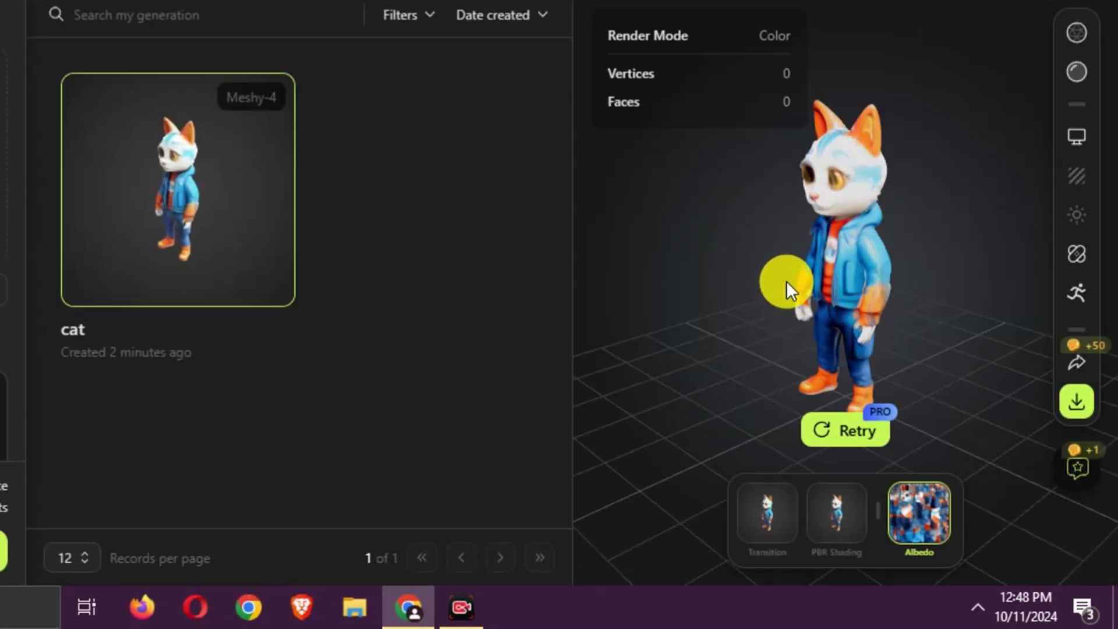
left_click_drag(786, 281, 1088, 456)
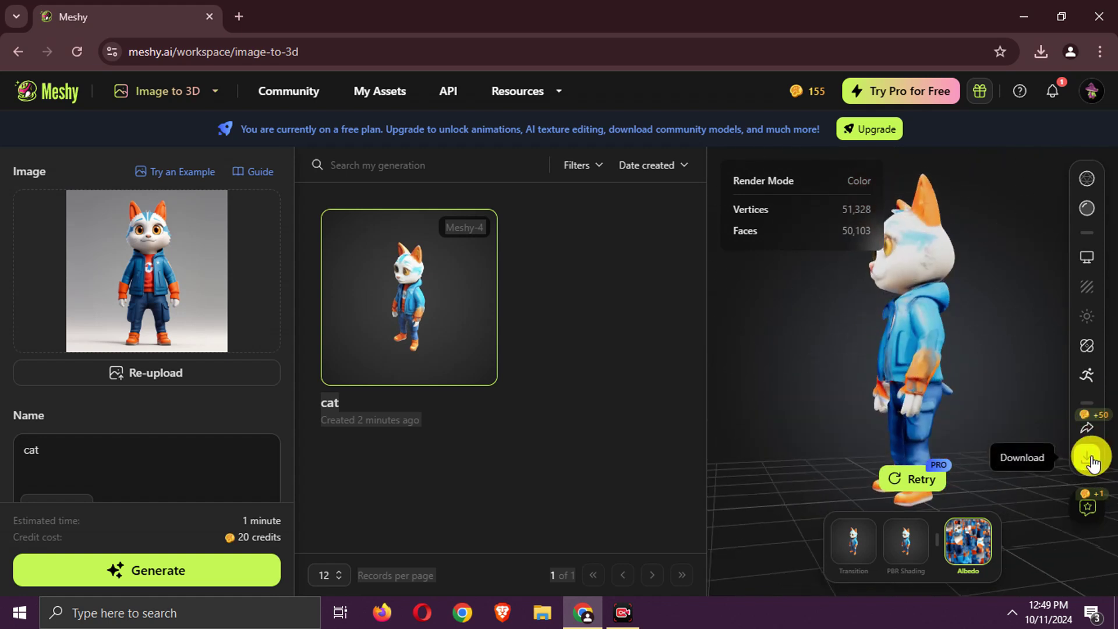
left_click(1088, 456)
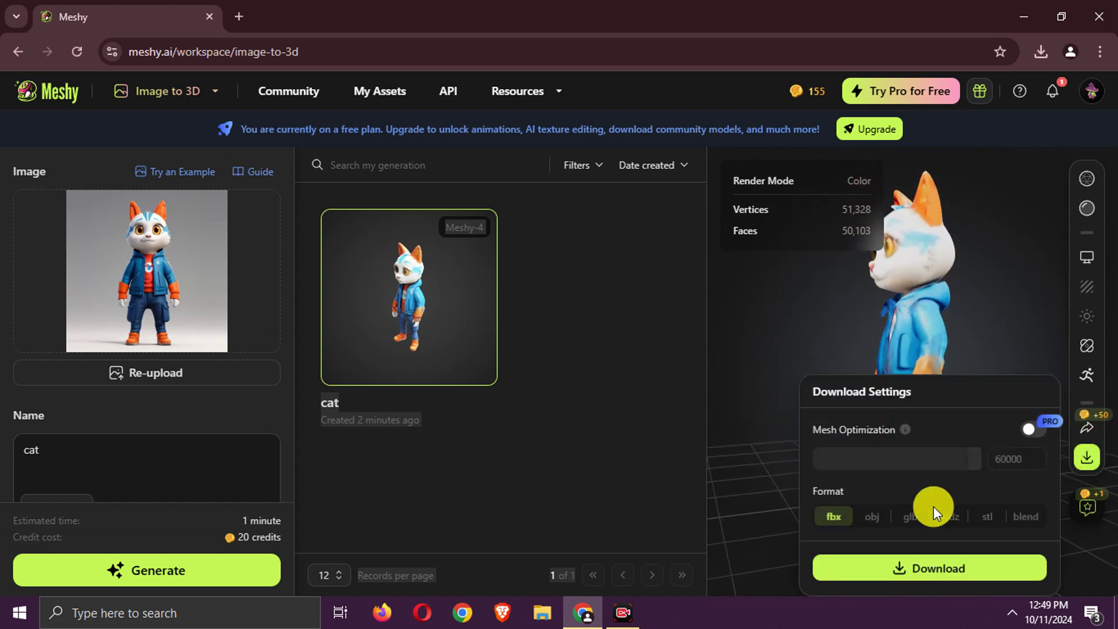
left_click(843, 575)
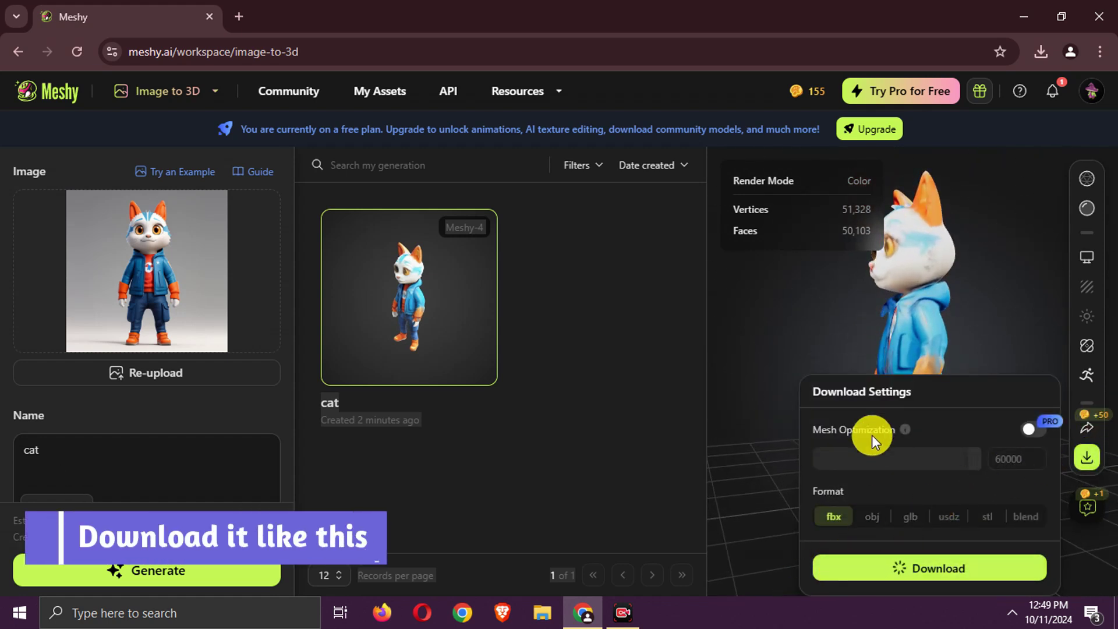
left_click(1037, 49)
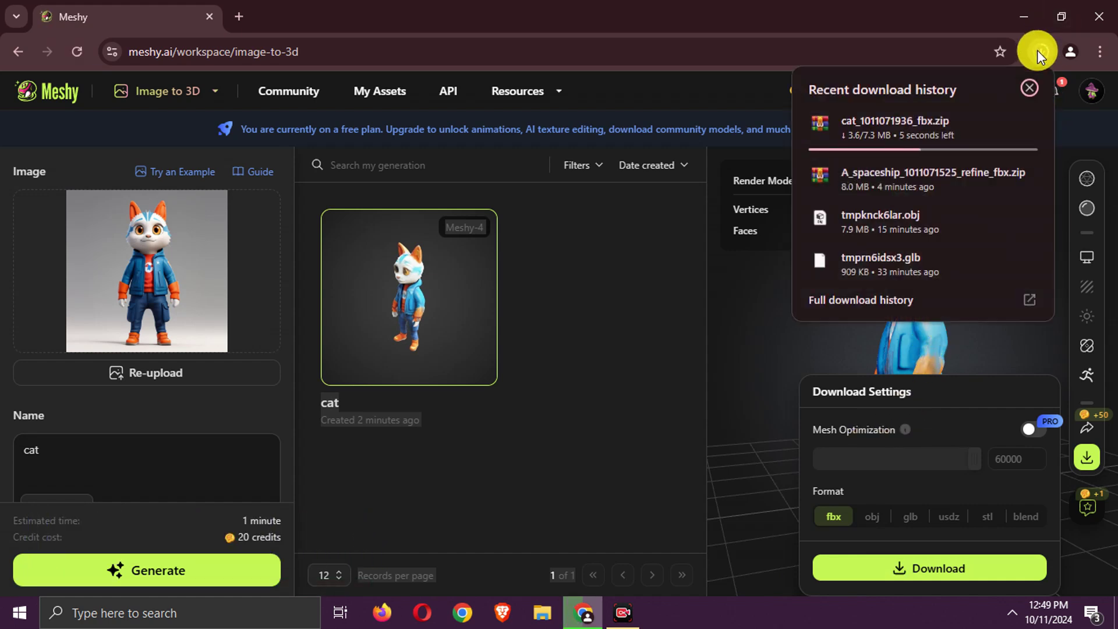
- Reload the cat example as the input image and turn the cat model to face front
left_click(173, 176)
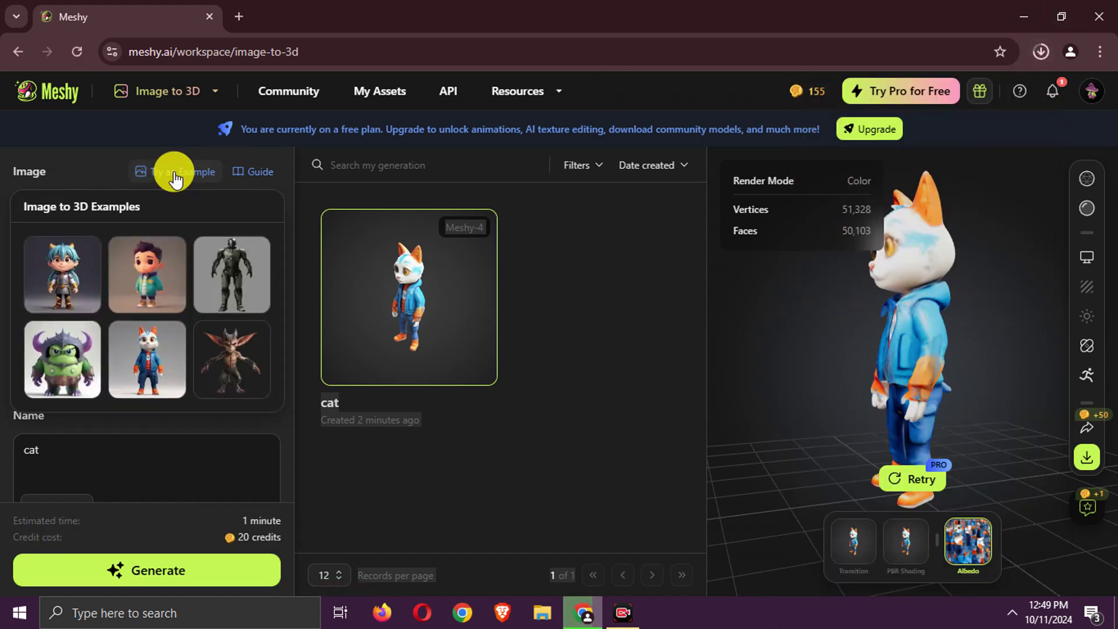
left_click(148, 349)
left_click_drag(908, 289, 954, 309)
- Try Smart Healing on the cat texture, discard it, then start animation at character type selection
mouse_move(1079, 351)
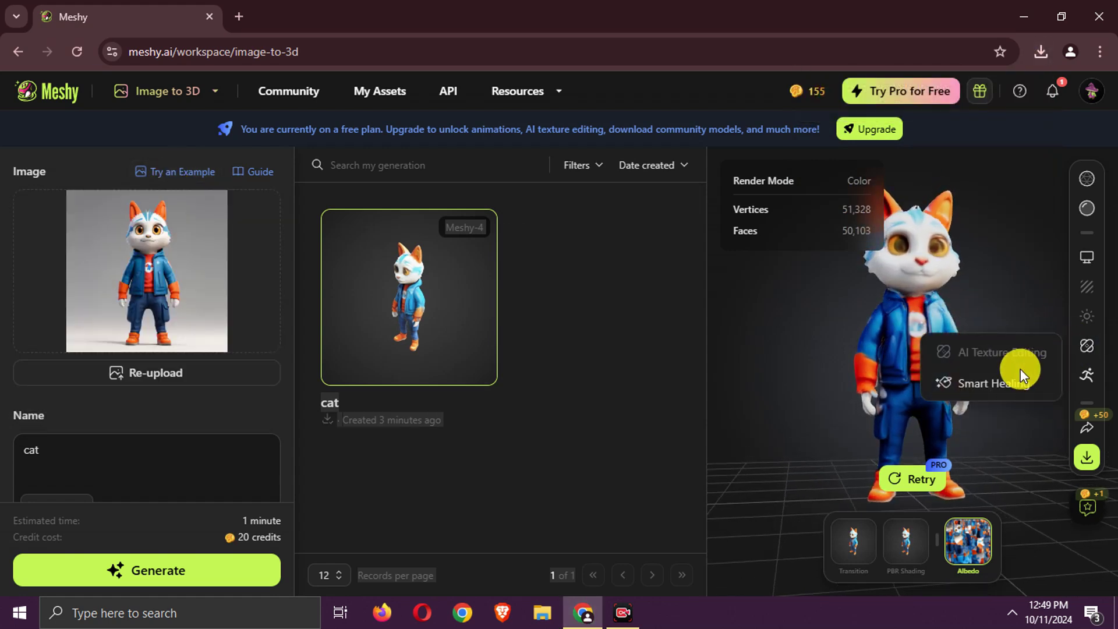
left_click(997, 382)
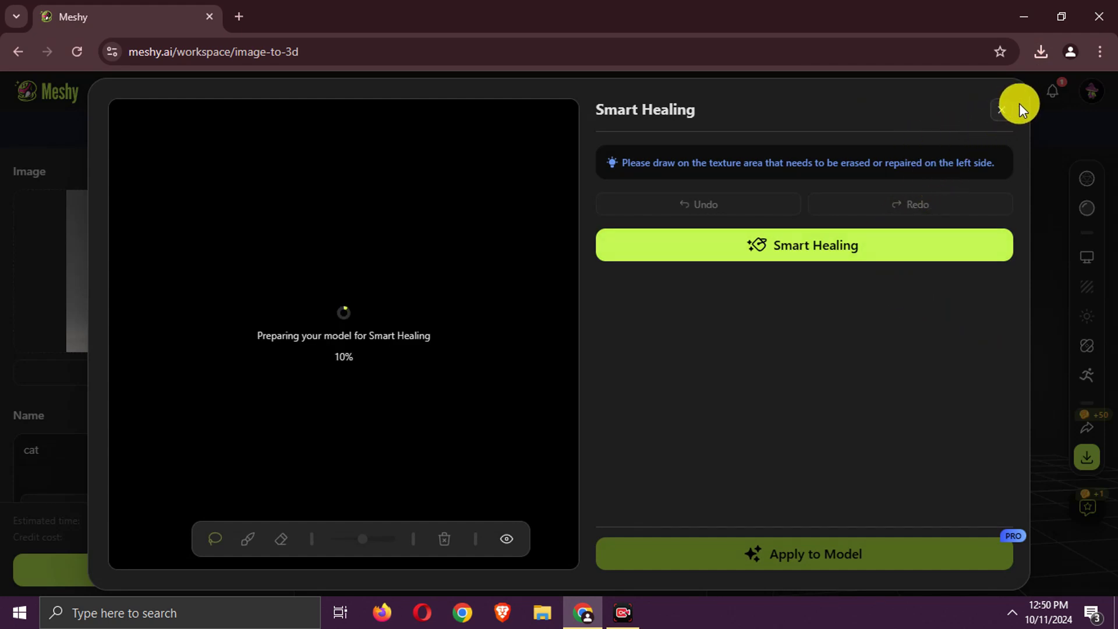
left_click(1002, 109)
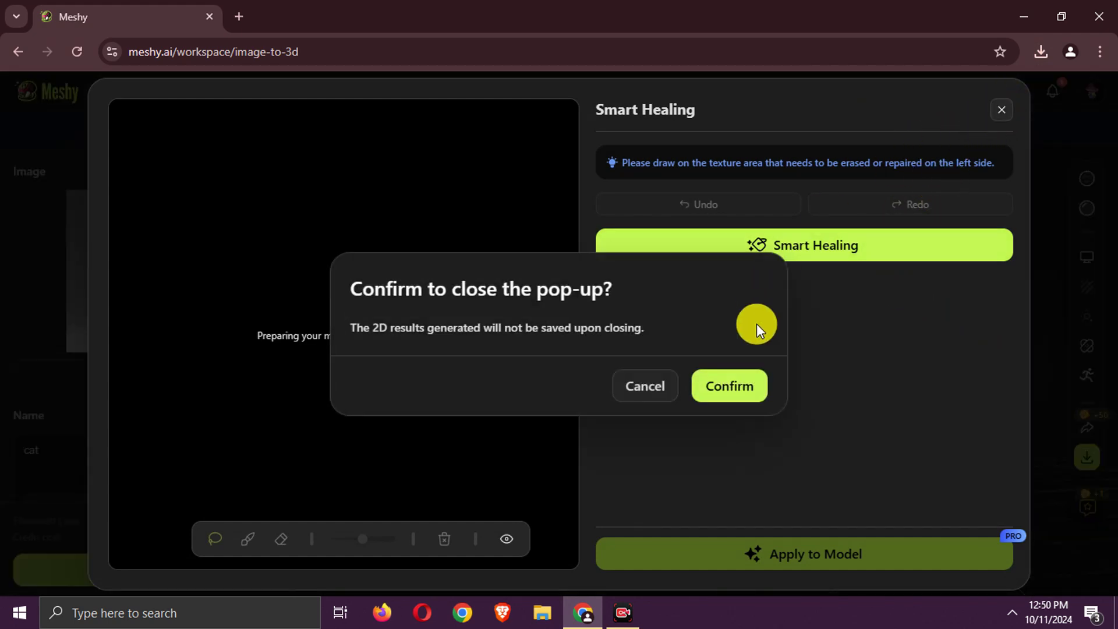
left_click(737, 380)
left_click(200, 172)
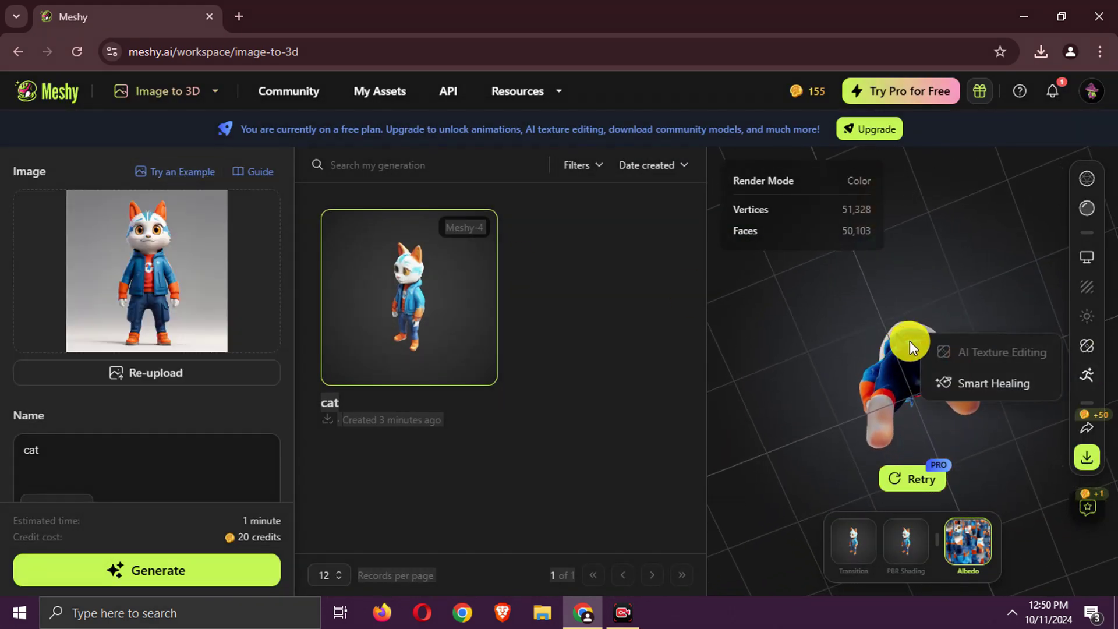
left_click(1079, 378)
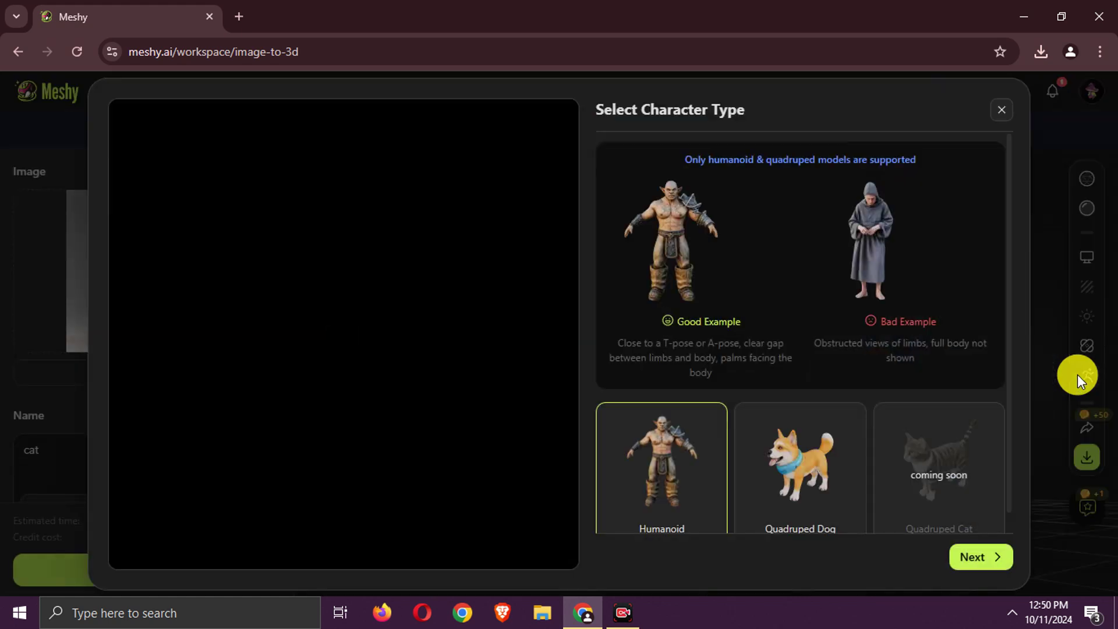